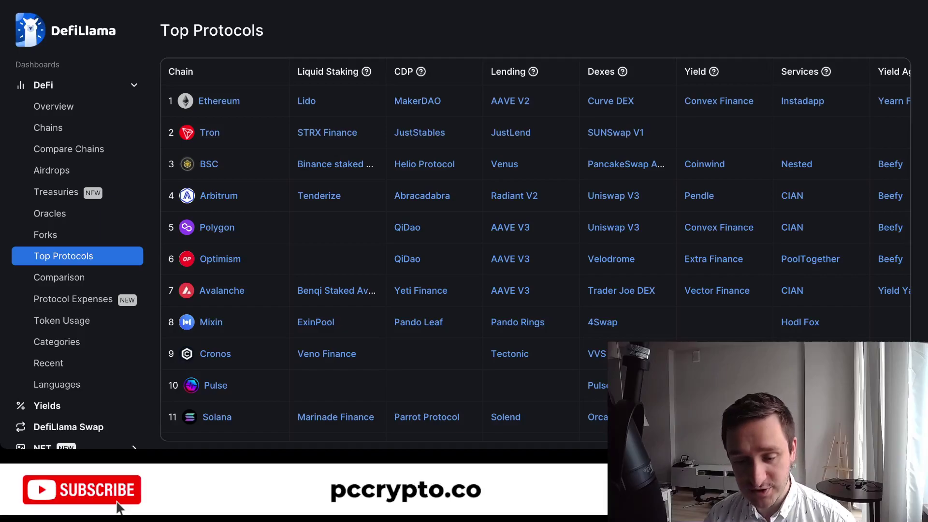
# Scroll through DefiLlama's Top Protocols table down to Fantom and Kava's leading protocols
pyautogui.scroll(-3, 532, 242)
pyautogui.hscroll(5, 532, 241)
pyautogui.hscroll(-5, 532, 241)
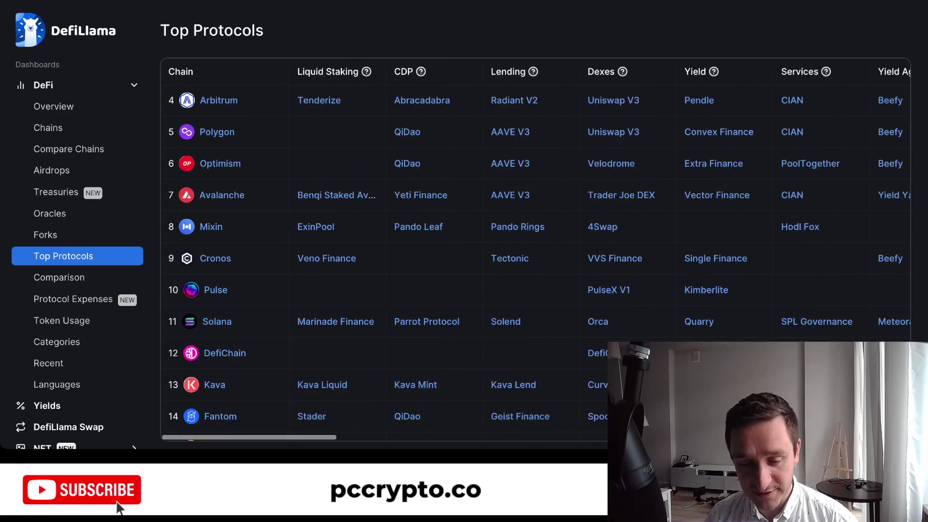
pyautogui.scroll(-3, 532, 241)
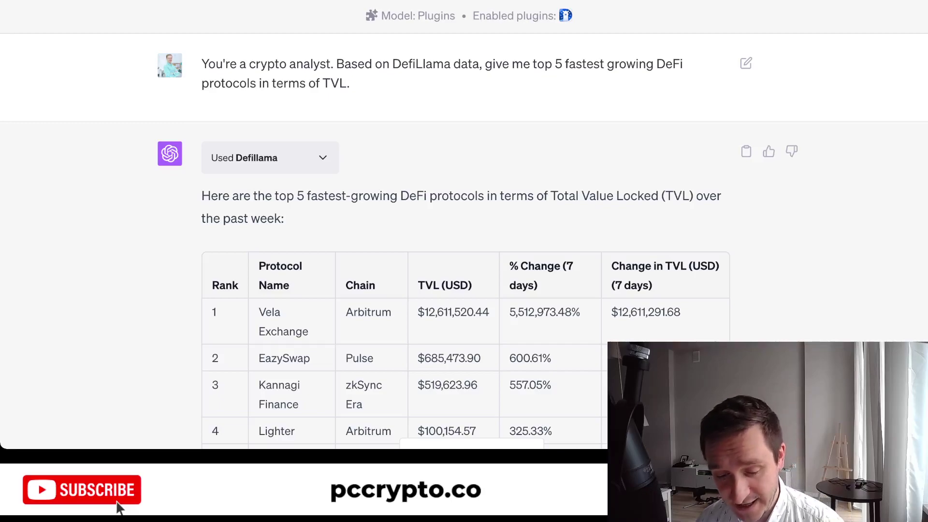
pyautogui.scroll(-3, 464, 222)
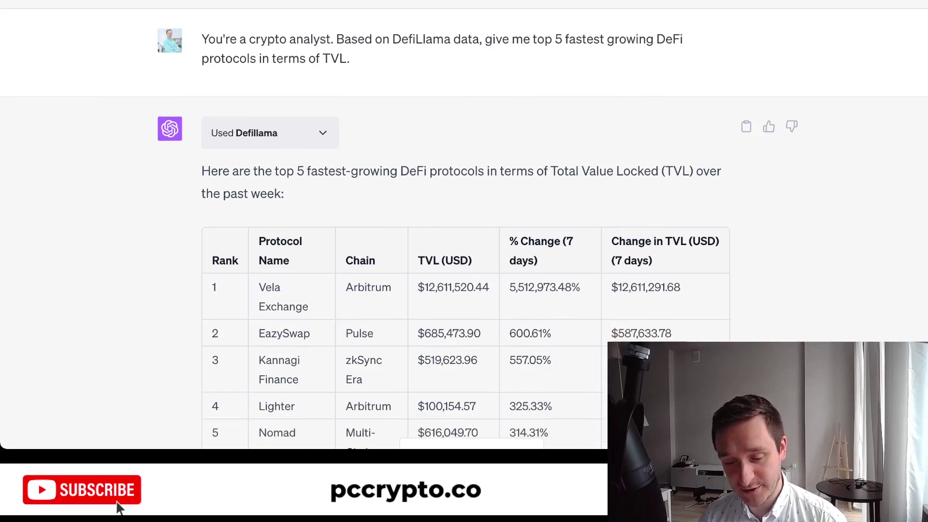
pyautogui.scroll(-1, 464, 219)
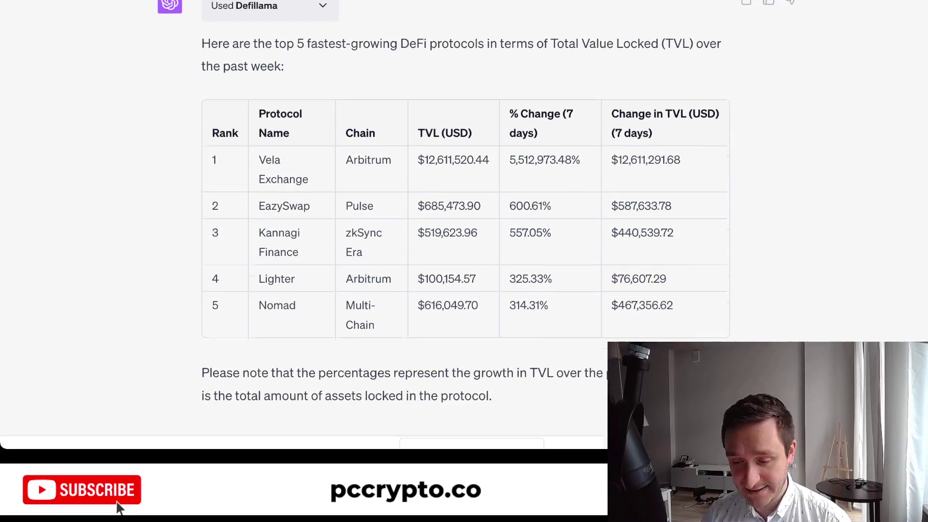
pyautogui.scroll(2, 399, 224)
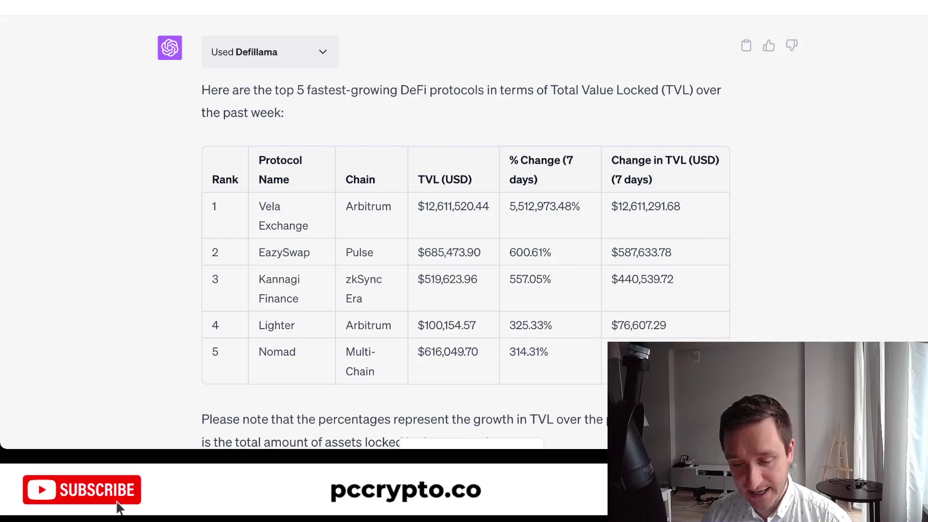
pyautogui.scroll(-1, 464, 224)
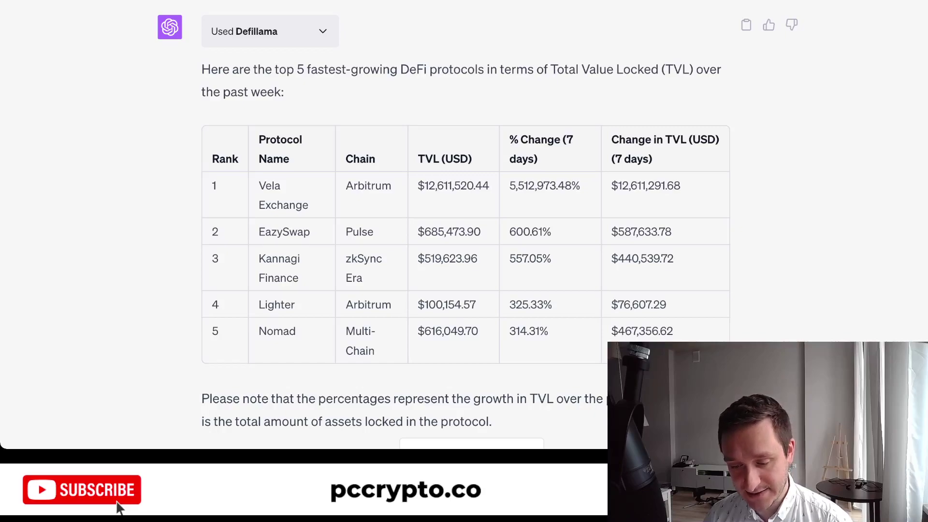
pyautogui.scroll(-1, 464, 224)
pyautogui.scroll(1, 465, 223)
pyautogui.scroll(-1, 464, 224)
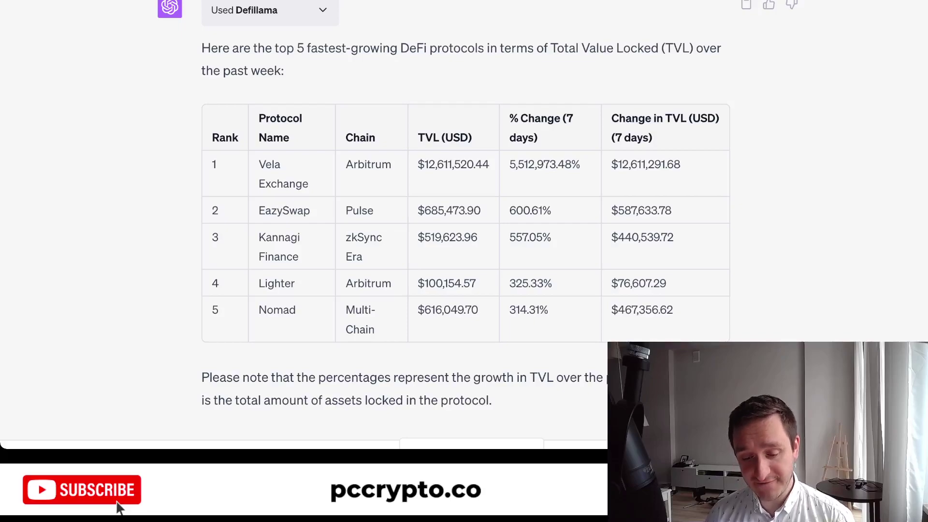
# Bring the top-7 protocols-by-fees table, Ethereum at $29,519,316.68 through PancakeSwap AMM, into view
pyautogui.scroll(-5, 401, 223)
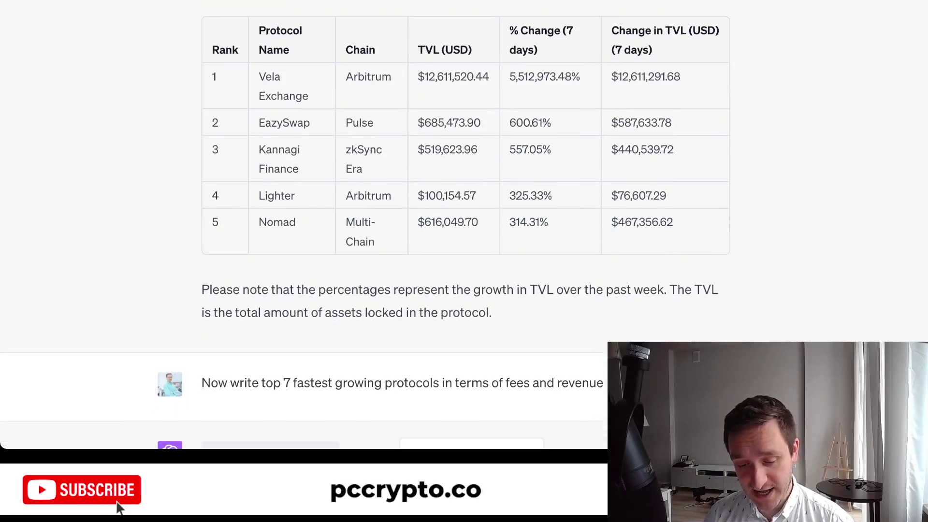
pyautogui.scroll(-4, 401, 222)
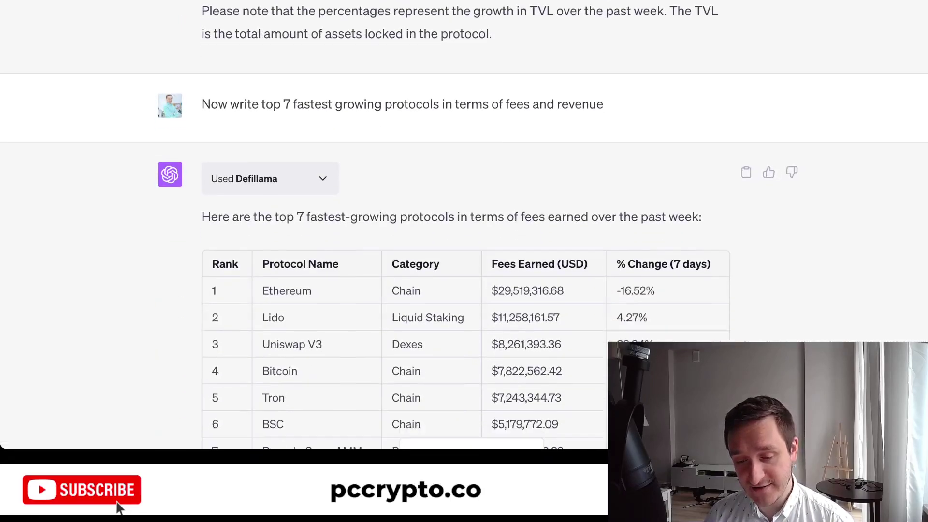
pyautogui.scroll(-2, 401, 222)
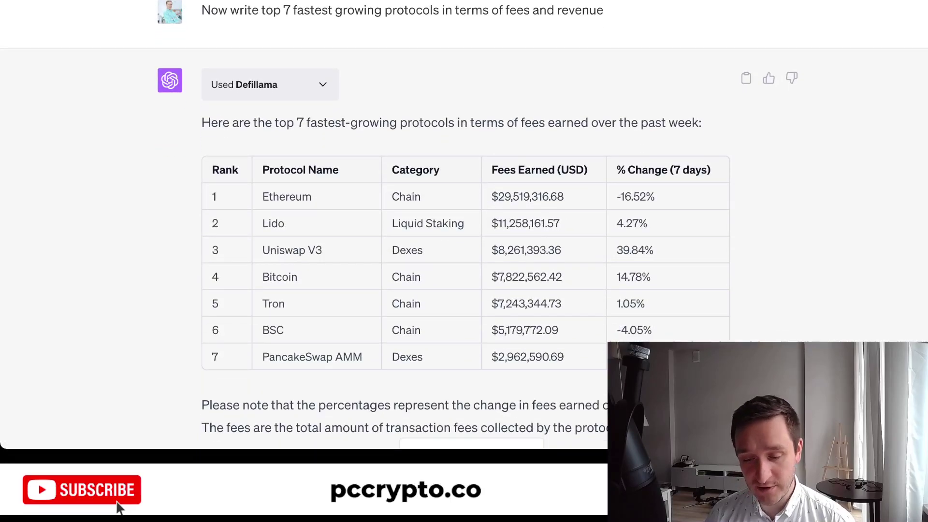
pyautogui.scroll(1, 402, 225)
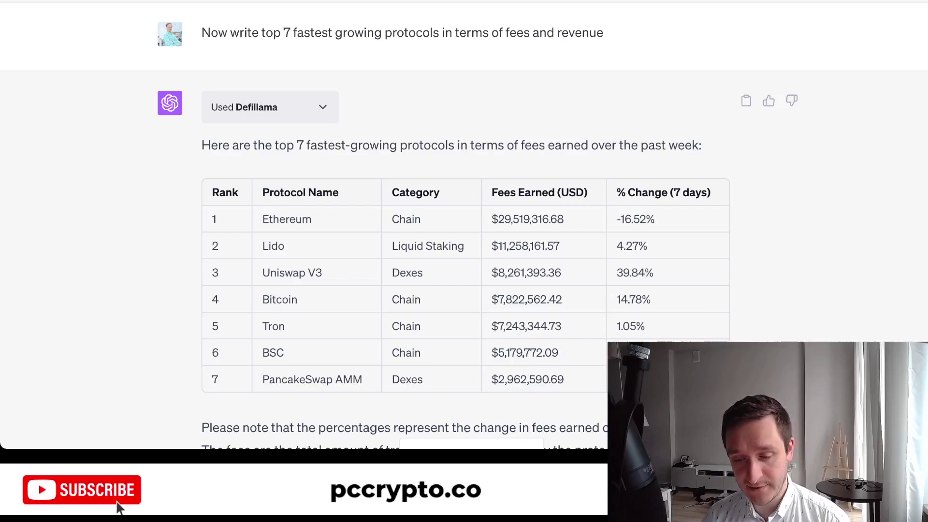
pyautogui.scroll(-1, 465, 242)
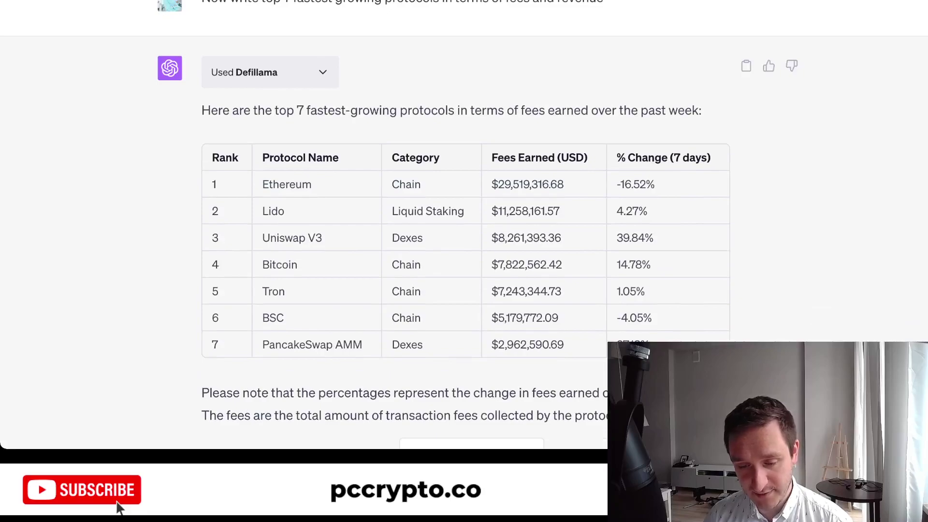
pyautogui.scroll(1, 464, 223)
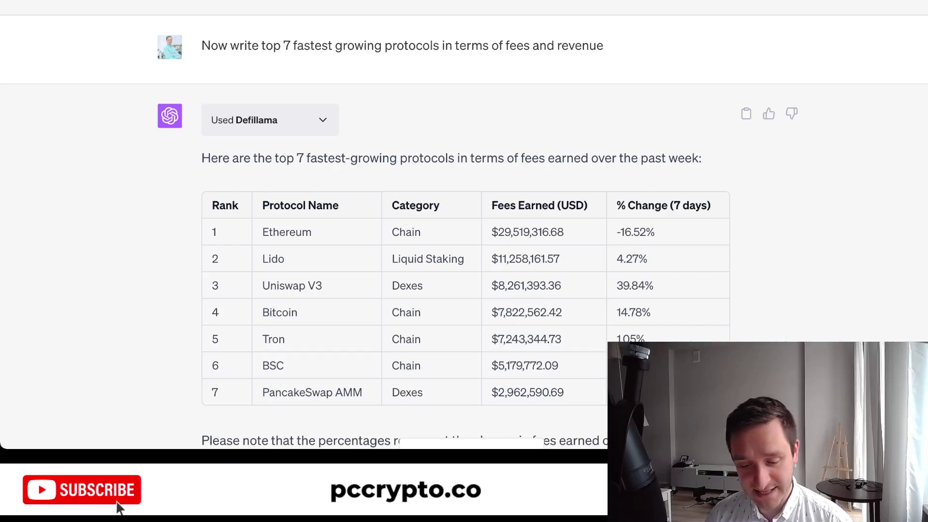
pyautogui.scroll(-3, 120, 508)
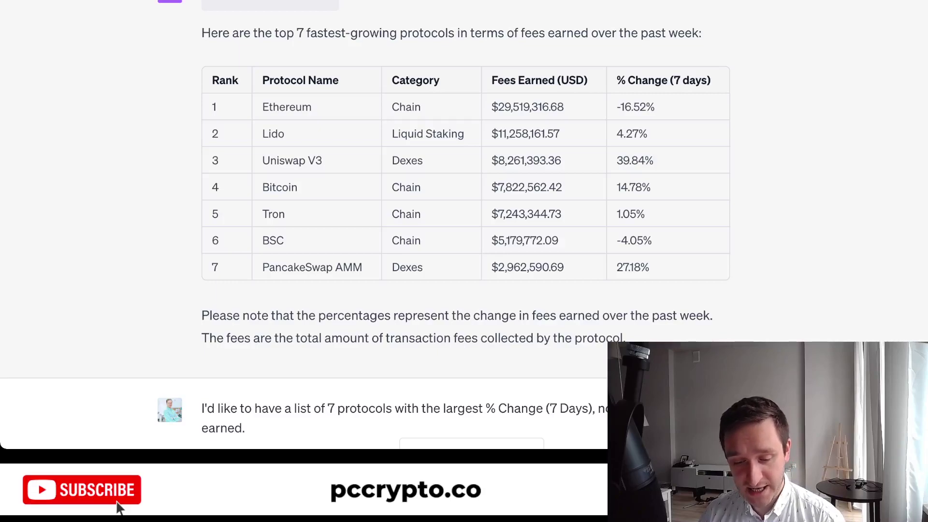
# Scroll past the revenue % change table to the P/F and P/S reply with Market Capitalization formulas
pyautogui.scroll(-7, 464, 224)
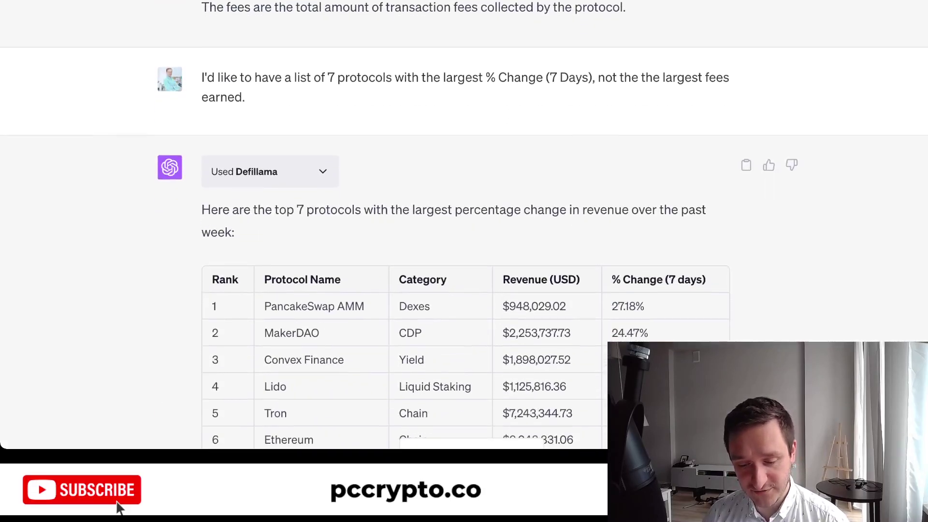
pyautogui.scroll(-2, 464, 225)
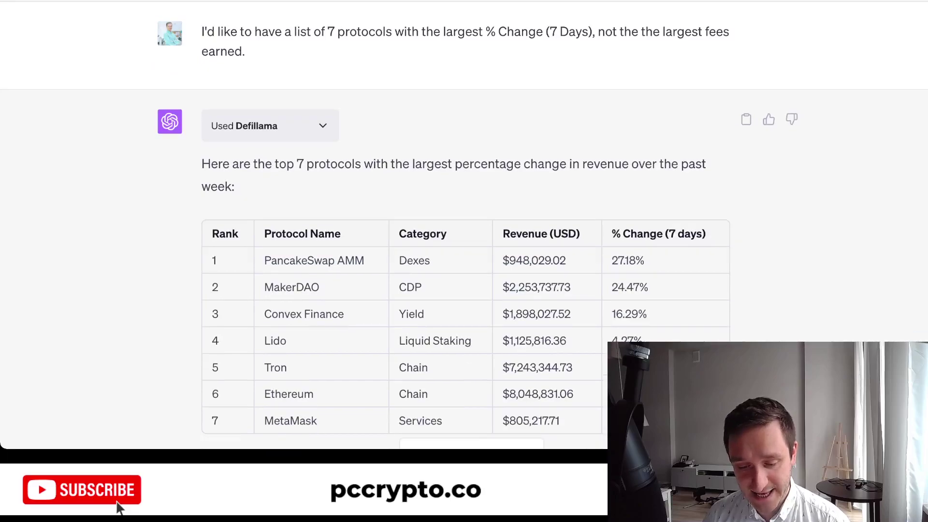
pyautogui.scroll(-1, 464, 224)
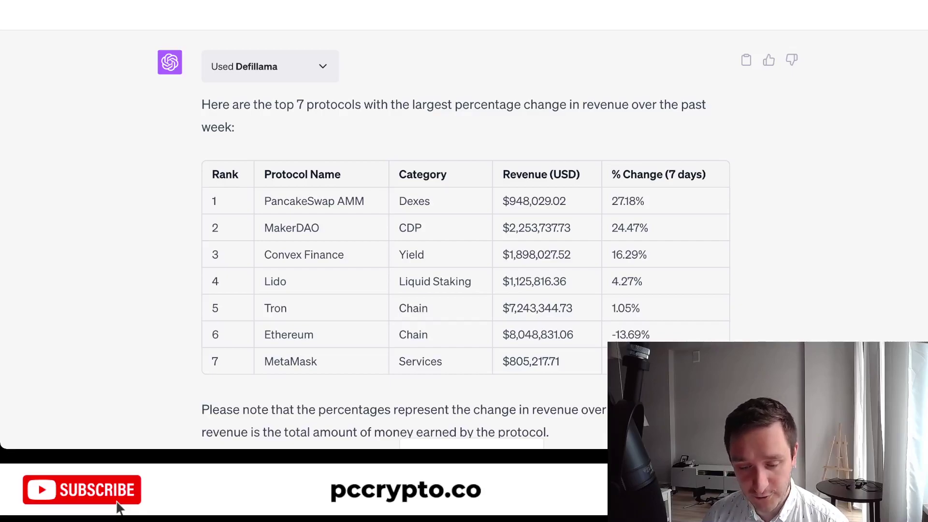
pyautogui.scroll(-3, 464, 225)
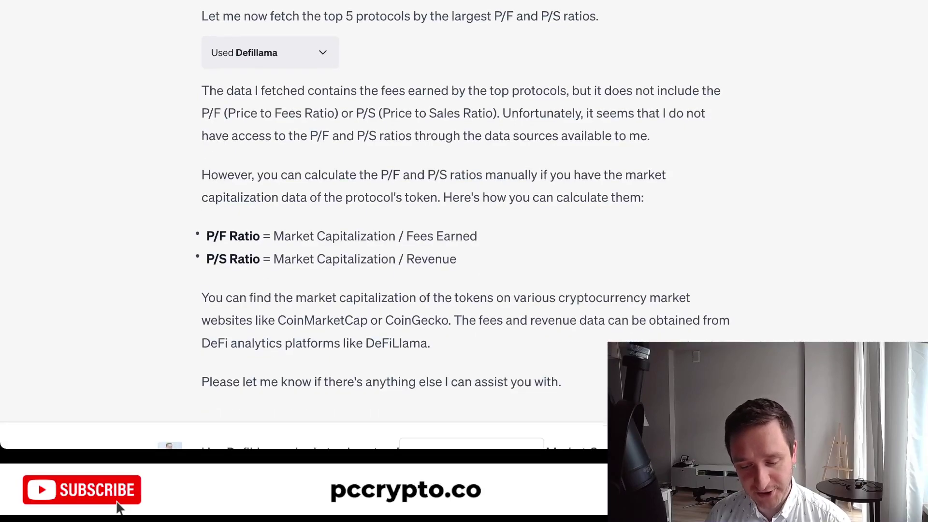
# Scroll back up to reread the P/F and P/S ratio explanation
pyautogui.scroll(3, 120, 508)
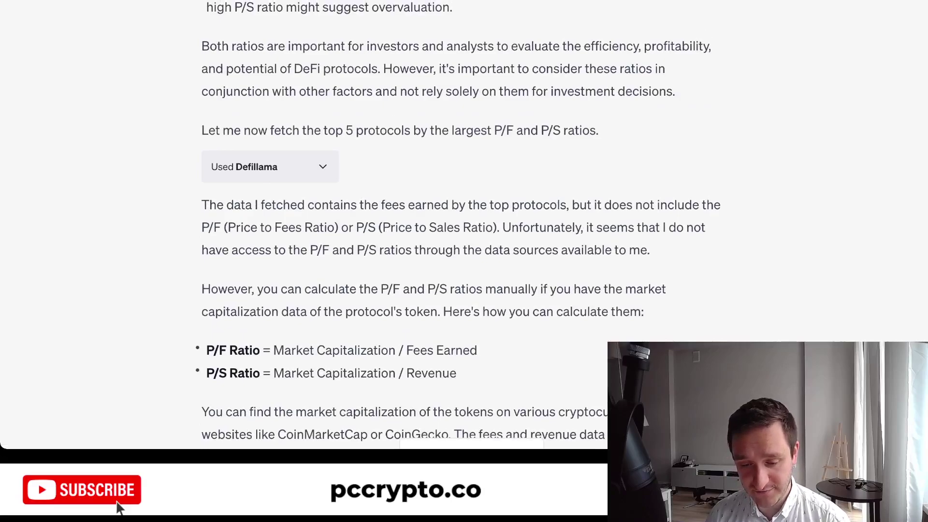
pyautogui.scroll(-1, 120, 507)
pyautogui.scroll(6, 120, 507)
pyautogui.scroll(4, 120, 508)
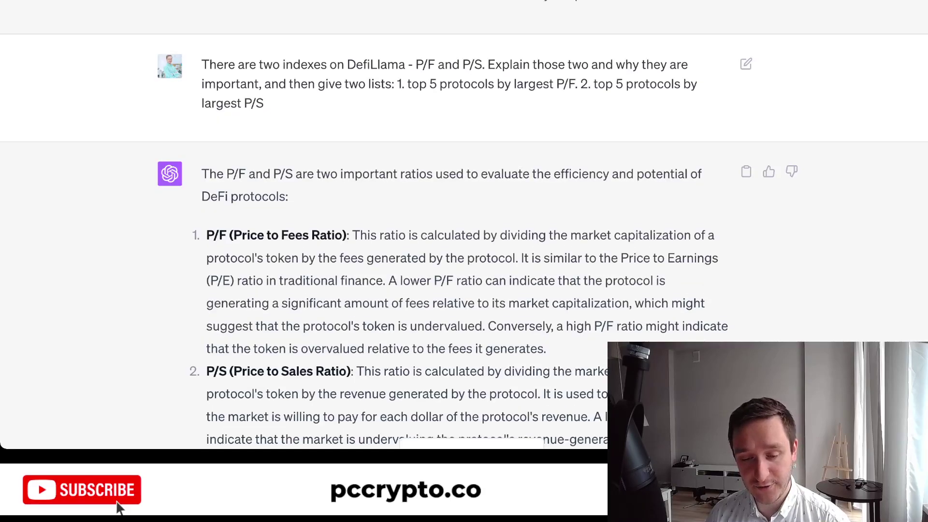
pyautogui.scroll(2, 120, 508)
pyautogui.scroll(-2, 120, 508)
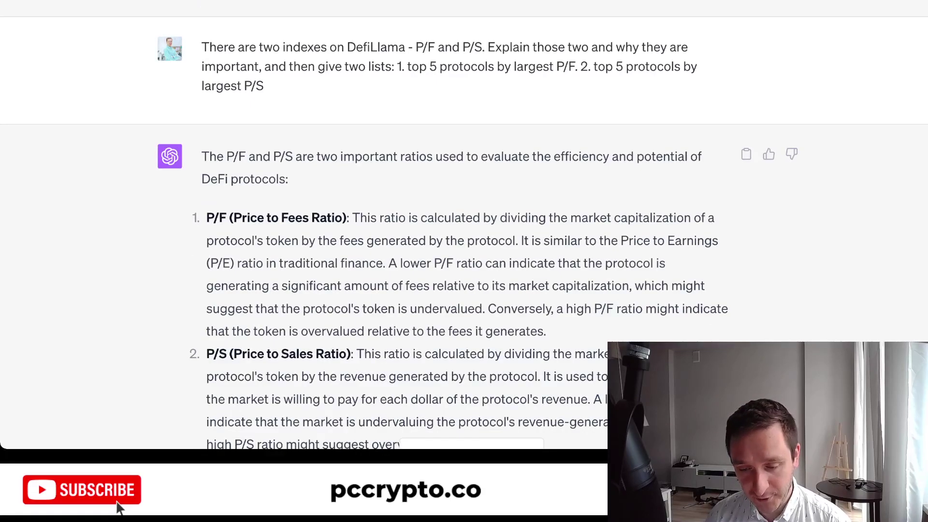
pyautogui.scroll(-1, 120, 508)
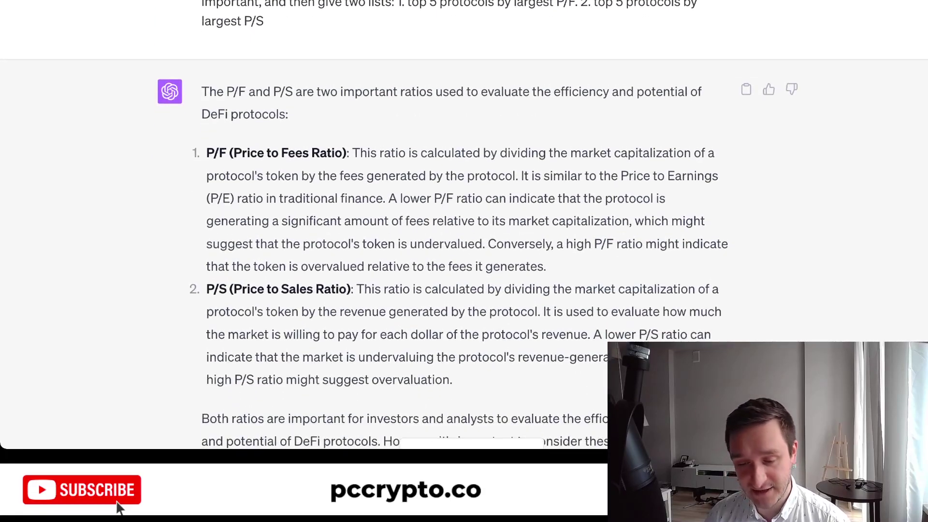
pyautogui.scroll(1, 120, 508)
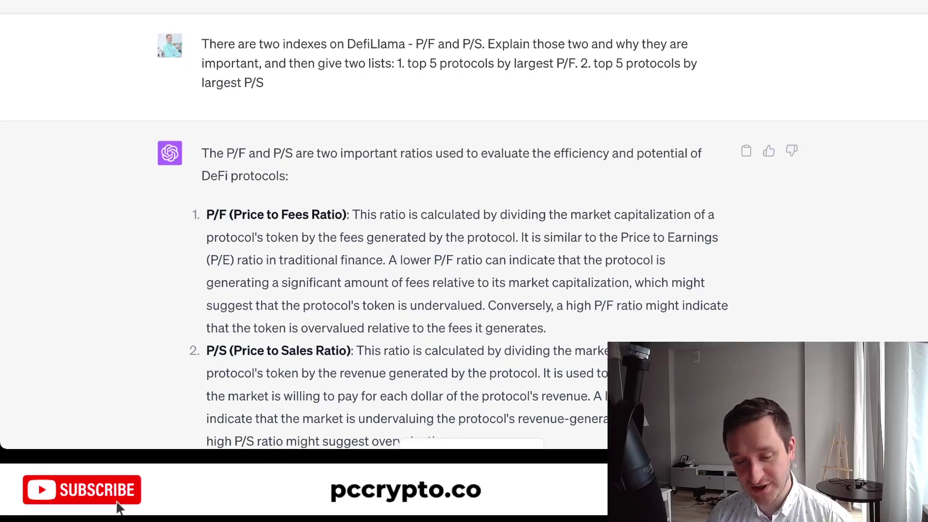
# Scroll down to the DefiLlama plugin data list, from Total Value Locked to Yield Information
pyautogui.scroll(-5, 120, 508)
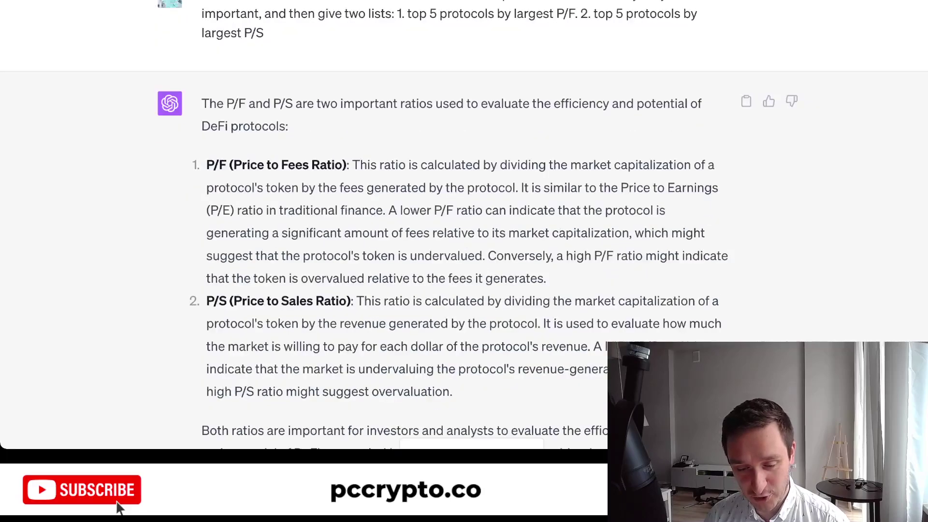
pyautogui.scroll(-2, 120, 508)
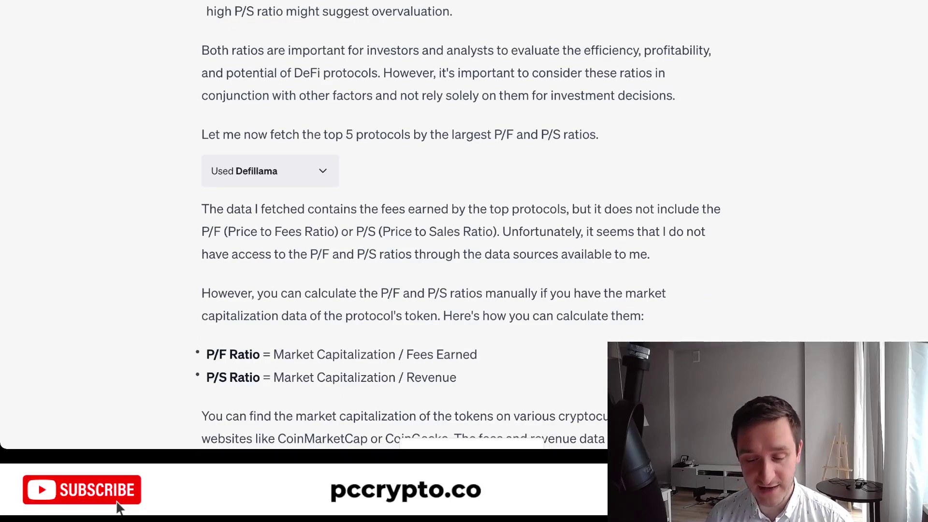
pyautogui.scroll(-2, 120, 508)
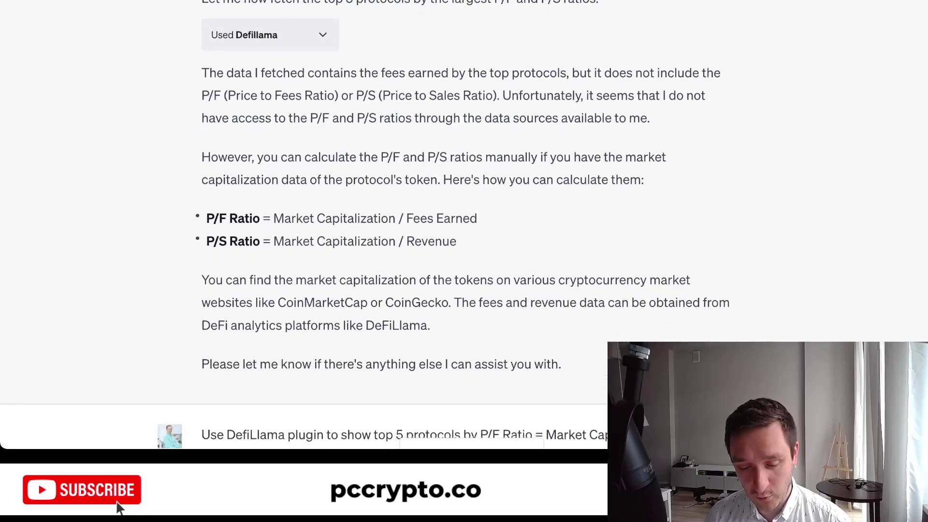
pyautogui.scroll(-5, 120, 508)
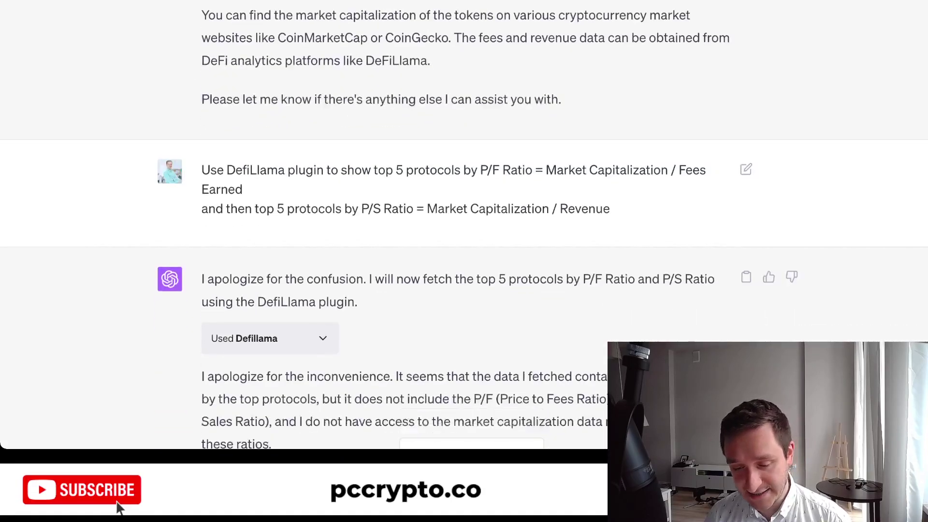
pyautogui.scroll(-4, 120, 507)
pyautogui.scroll(-7, 120, 508)
pyautogui.scroll(-2, 120, 508)
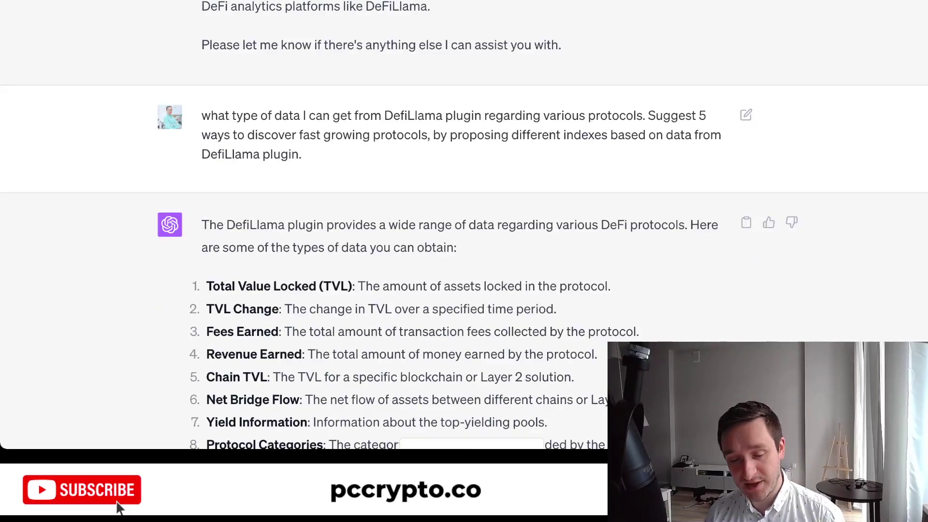
pyautogui.scroll(-2, 120, 508)
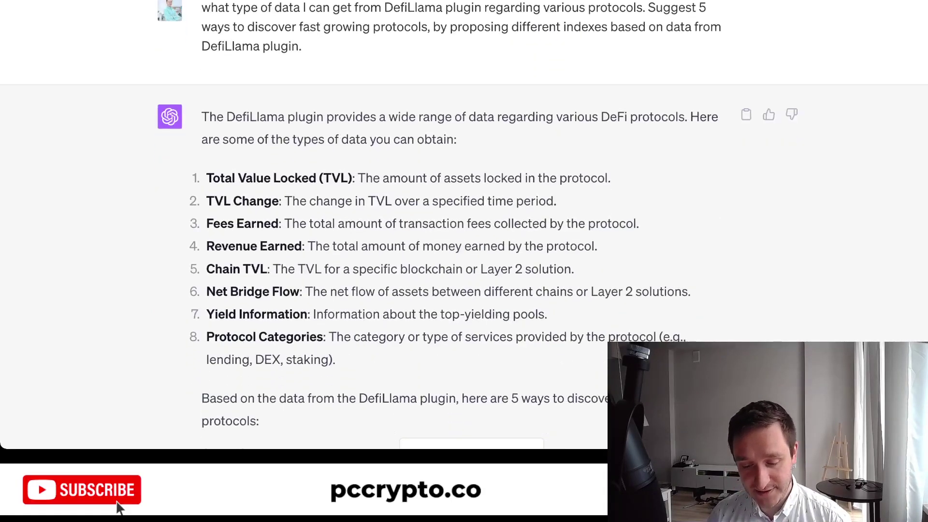
pyautogui.scroll(3, 120, 507)
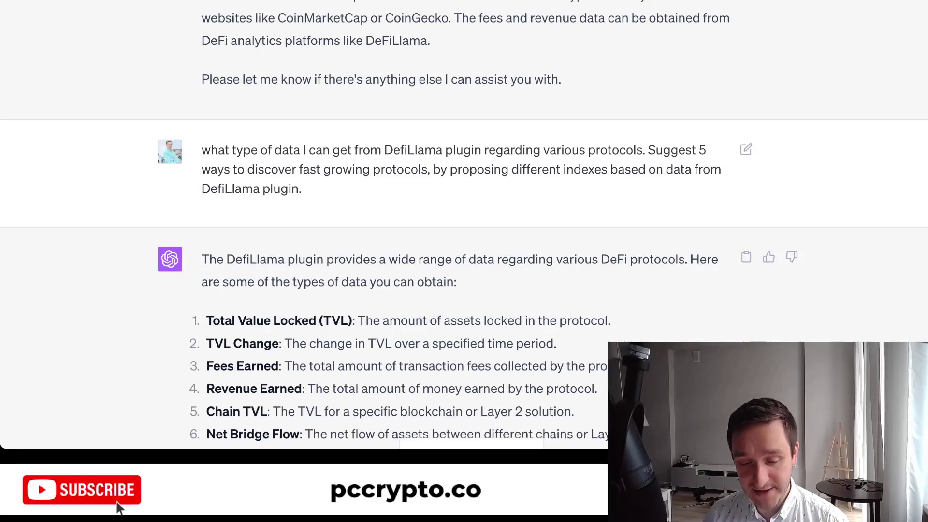
pyautogui.scroll(-4, 120, 508)
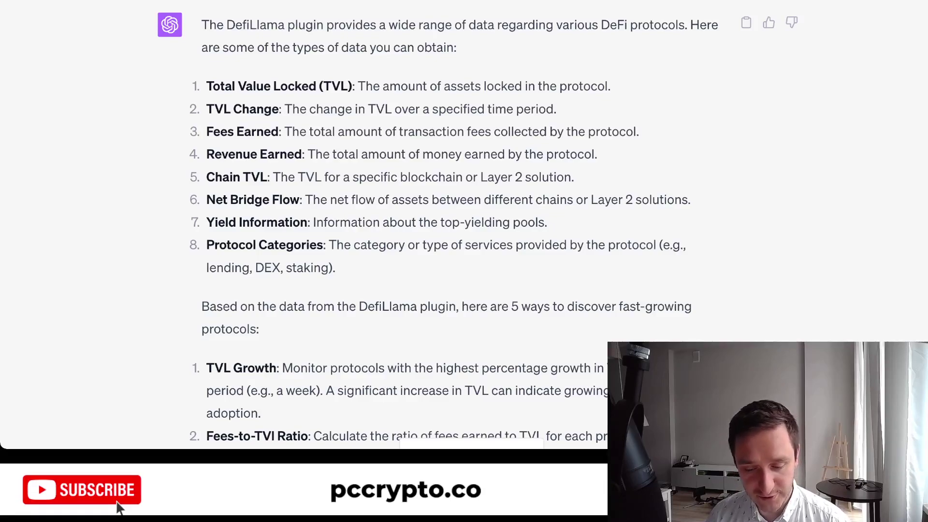
pyautogui.scroll(-5, 477, 222)
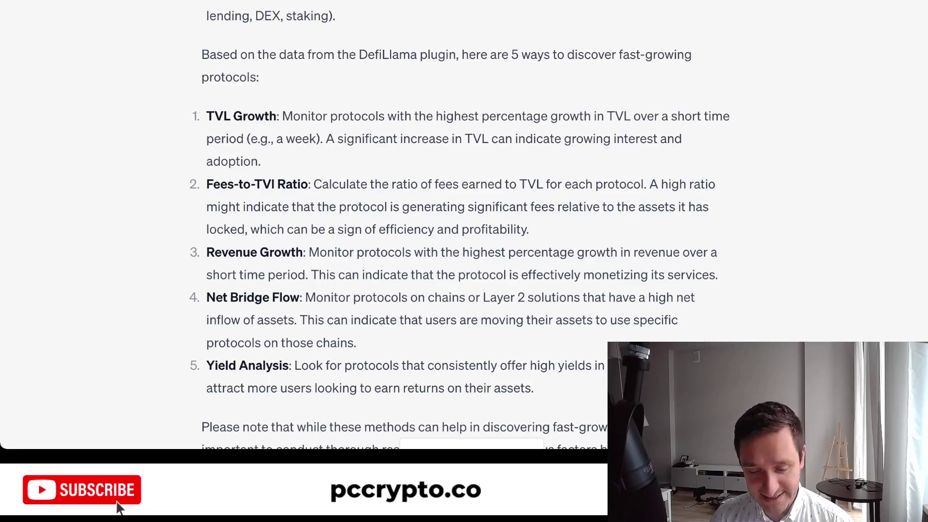
pyautogui.scroll(-2, 365, 230)
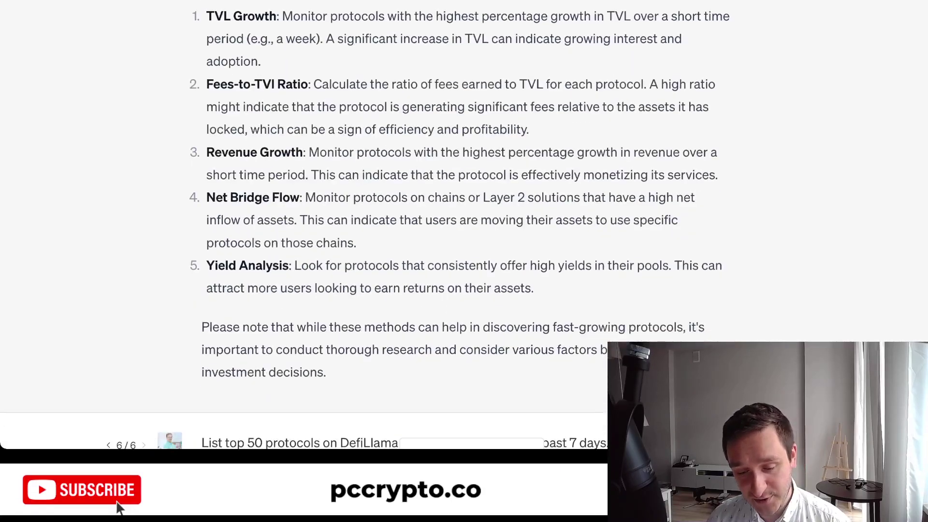
pyautogui.scroll(-1, 365, 230)
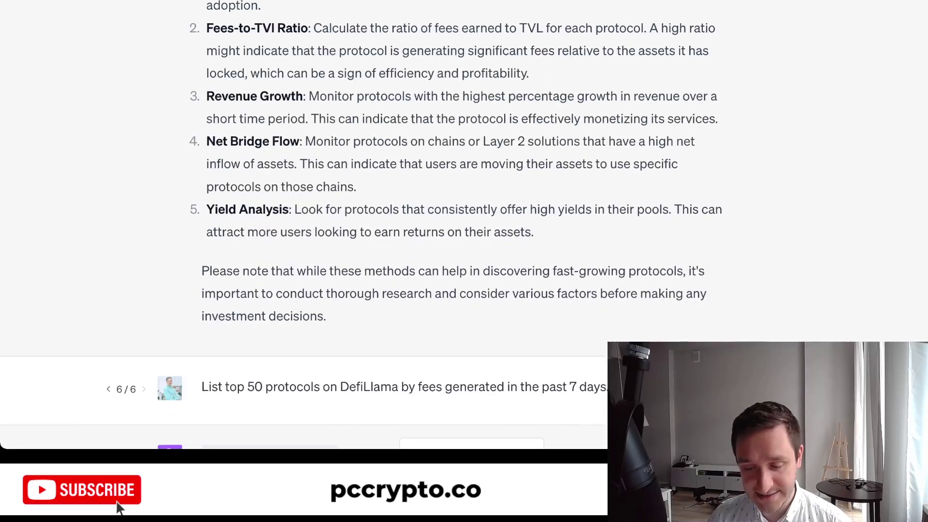
# Scroll past the fees table to the top-50 7-day TVL change reply, led by Lido at $547,431,045.40
pyautogui.scroll(-4, 365, 229)
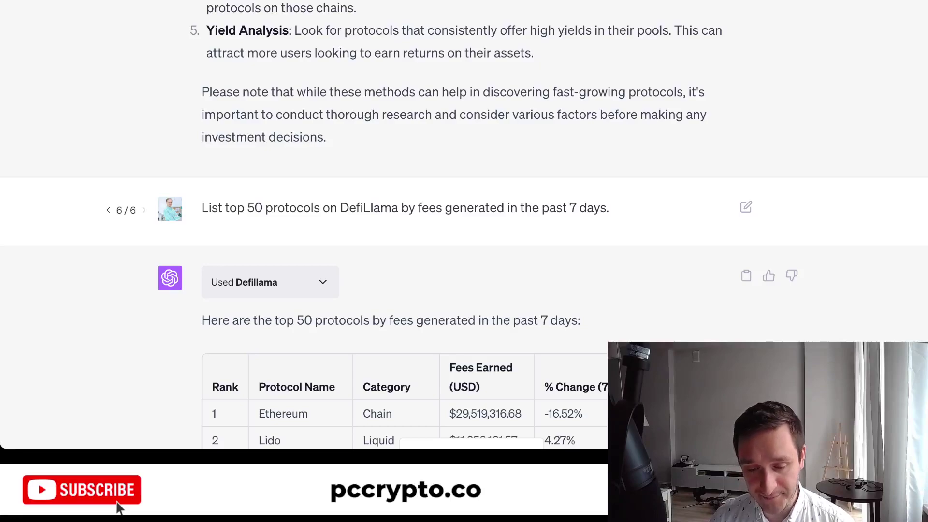
pyautogui.scroll(-1, 365, 230)
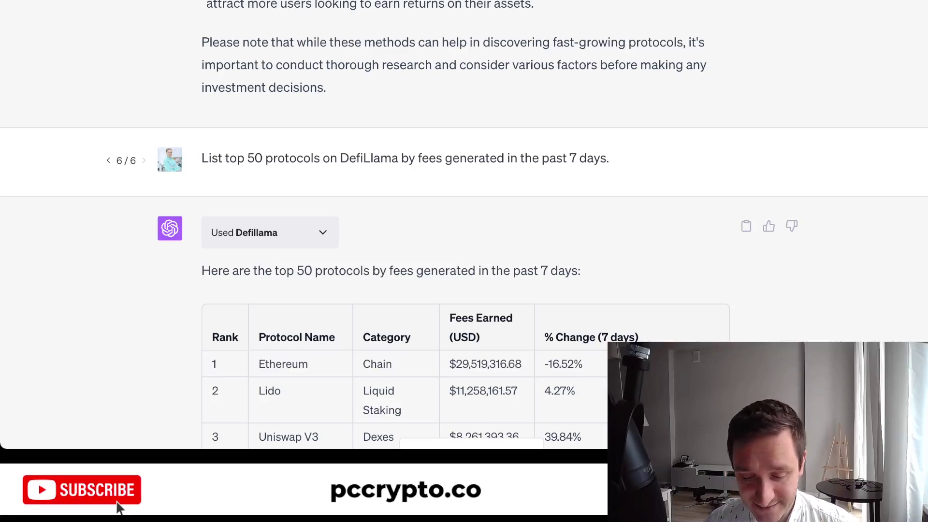
pyautogui.scroll(-3, 464, 222)
pyautogui.scroll(-2, 464, 222)
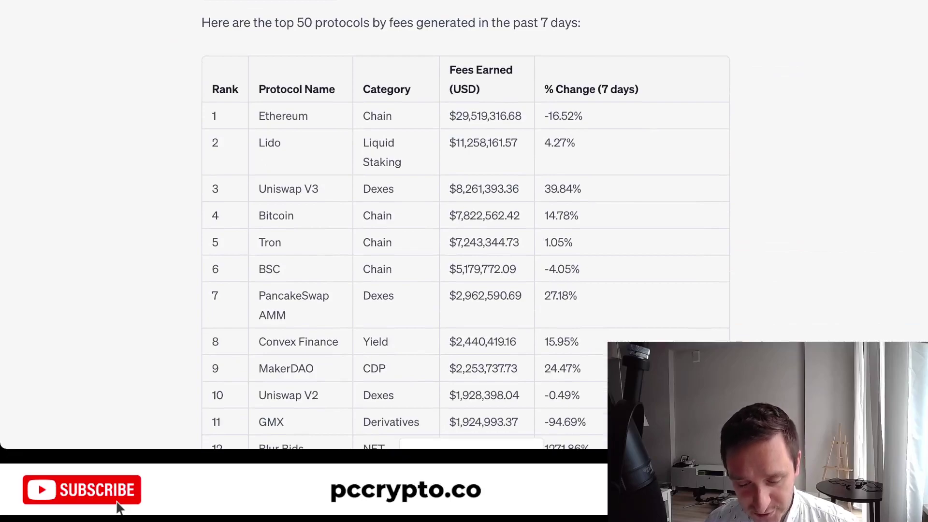
pyautogui.scroll(-1, 464, 223)
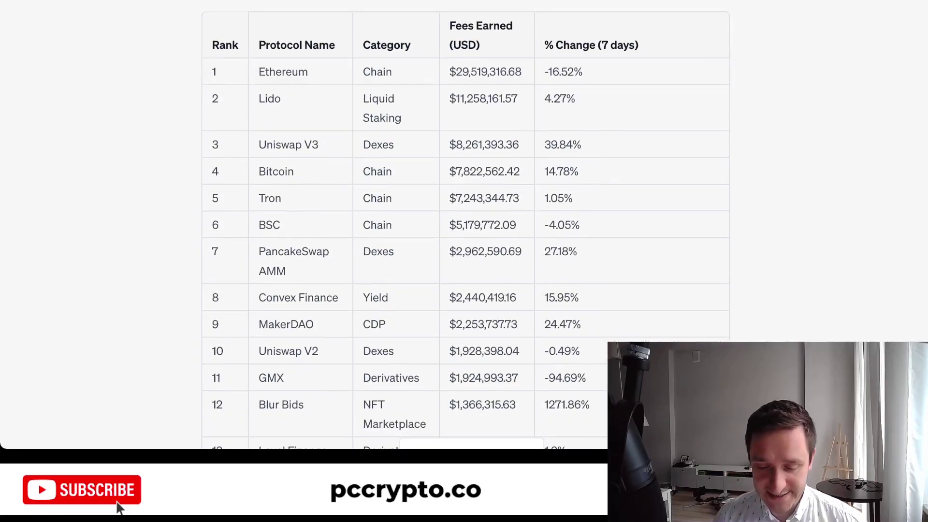
pyautogui.scroll(-1, 464, 223)
pyautogui.scroll(1, 465, 222)
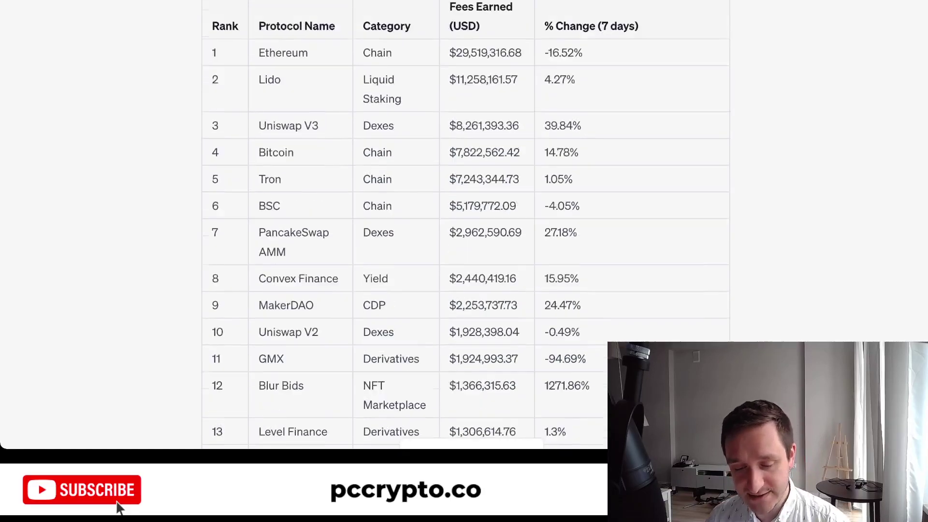
pyautogui.scroll(-3, 464, 222)
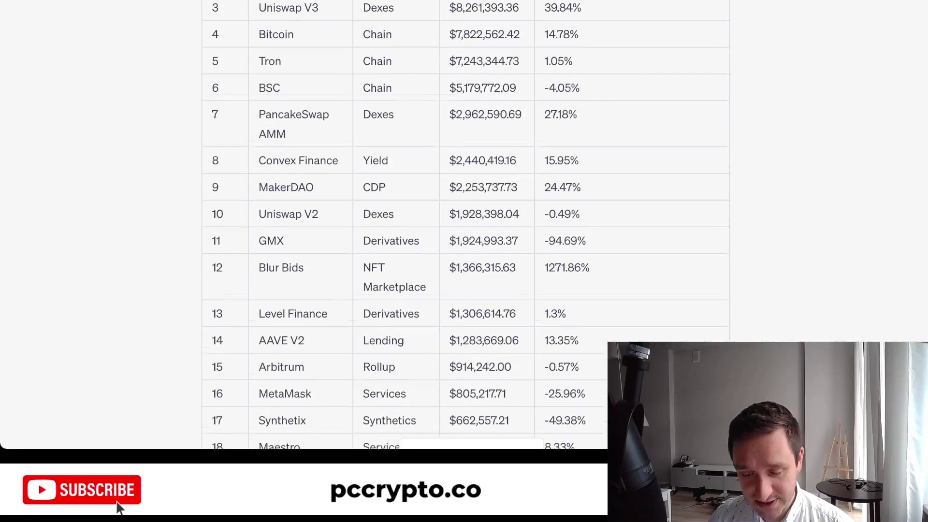
pyautogui.scroll(-1, 120, 508)
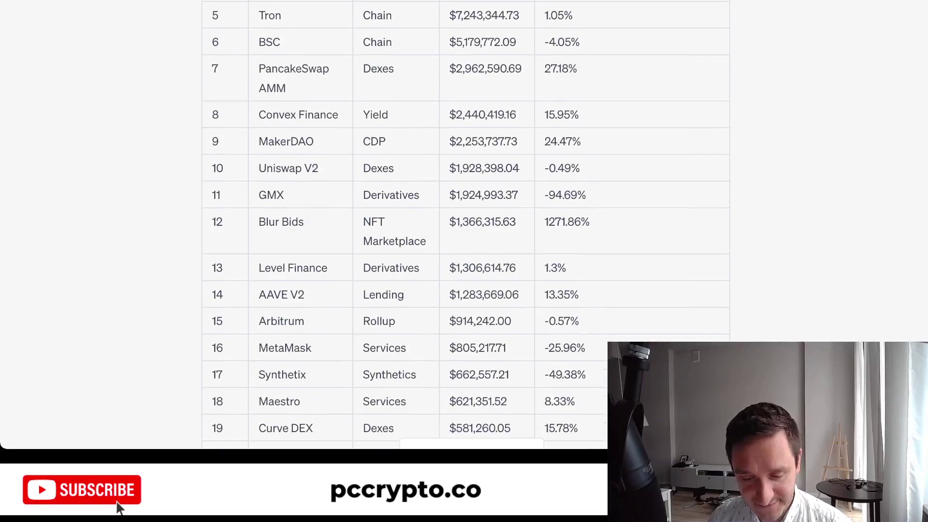
pyautogui.scroll(-2, 120, 508)
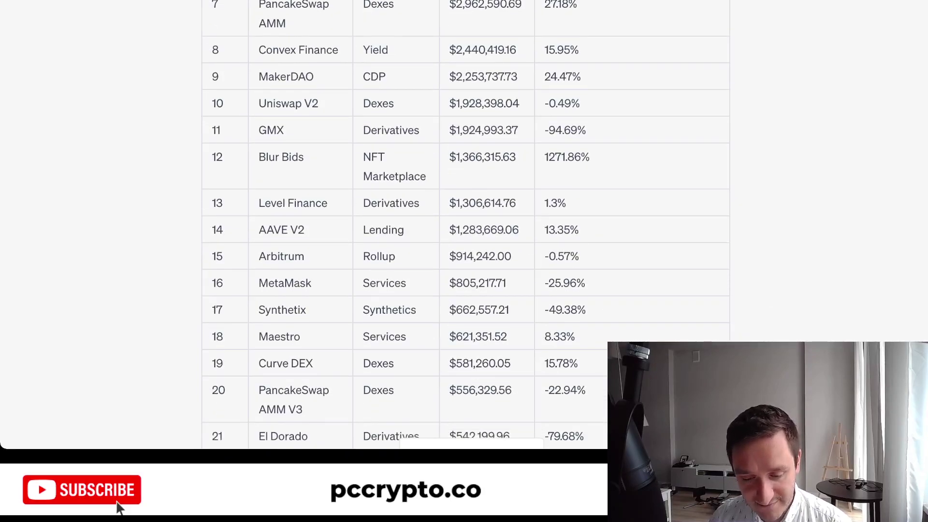
pyautogui.scroll(-2, 120, 508)
pyautogui.scroll(-6, 120, 508)
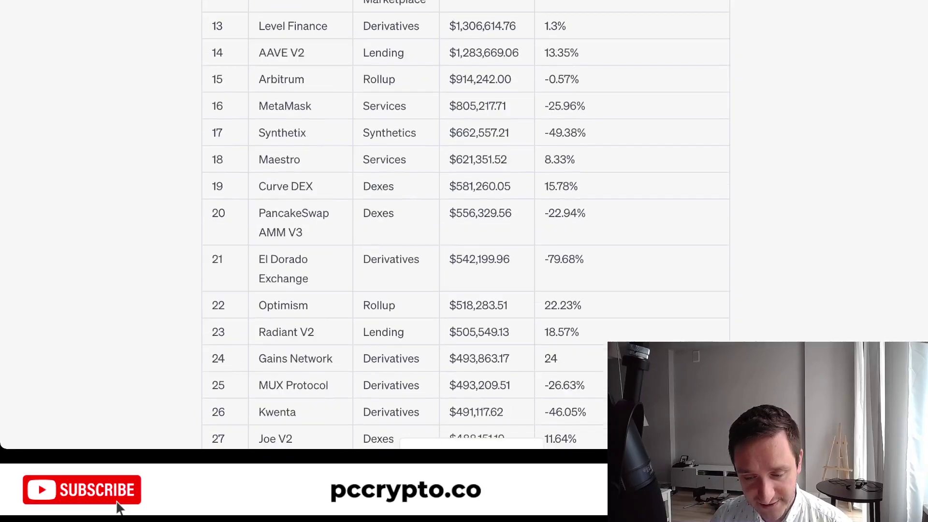
pyautogui.scroll(4, 120, 508)
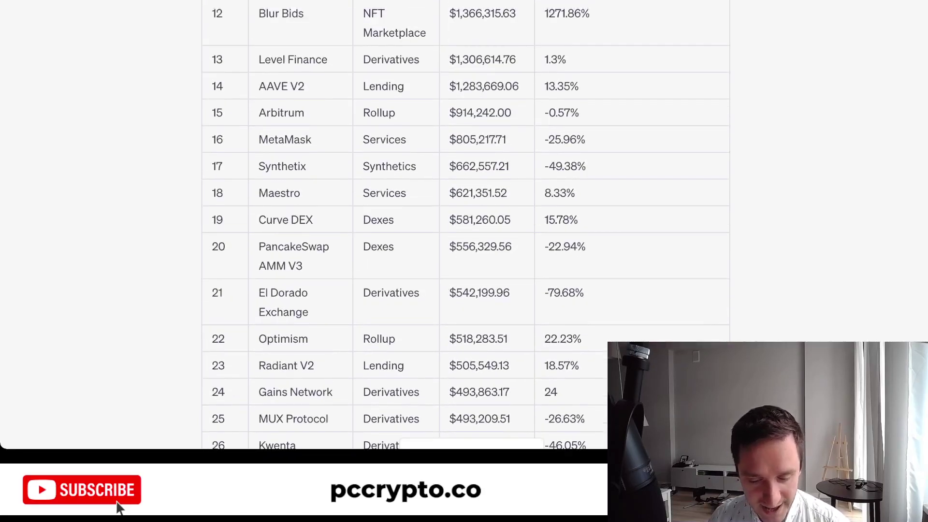
pyautogui.scroll(-2, 120, 508)
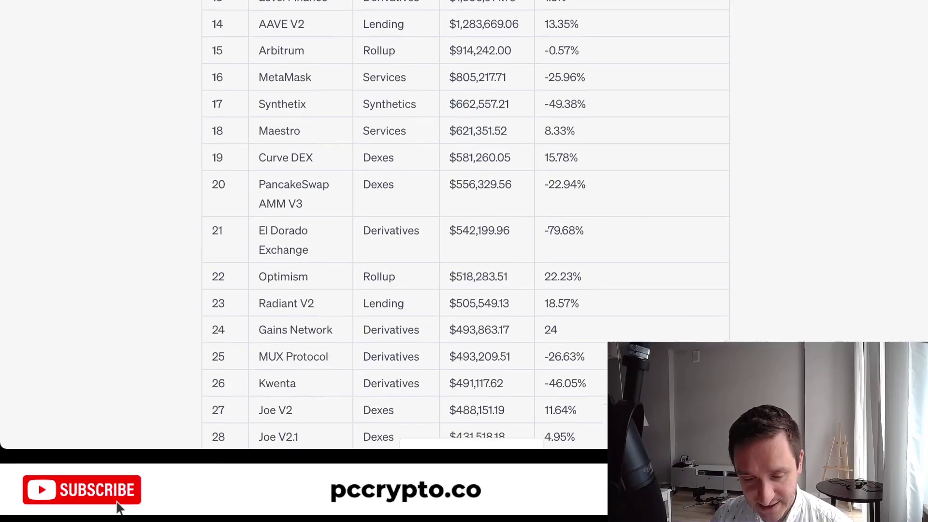
pyautogui.scroll(-3, 120, 508)
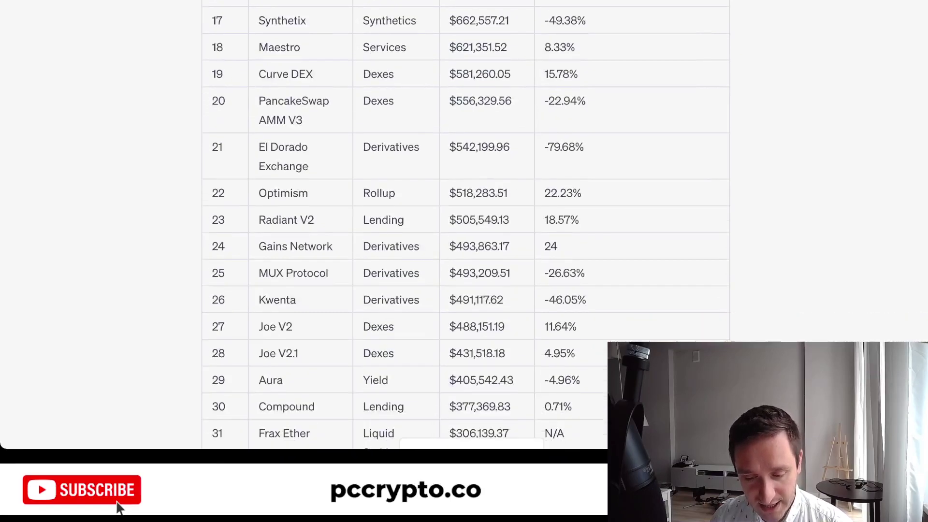
pyautogui.scroll(-2, 120, 508)
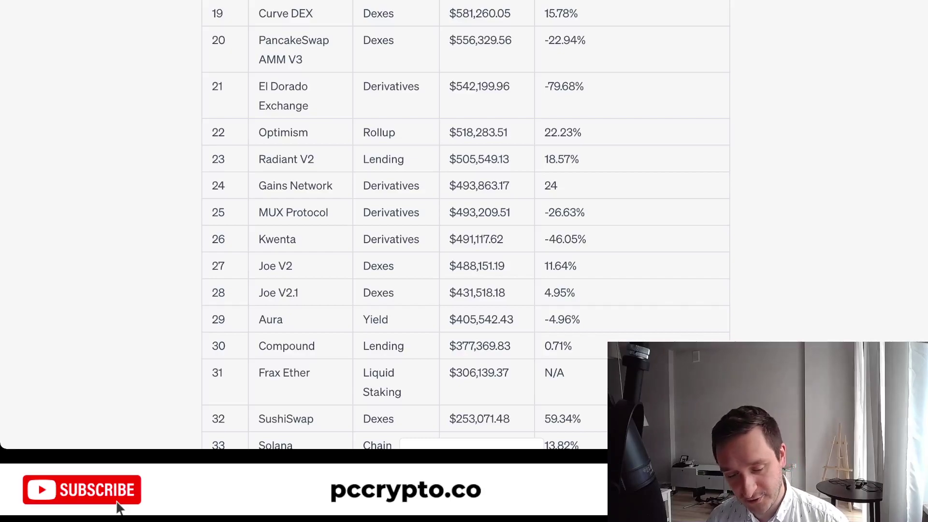
pyautogui.scroll(-7, 120, 508)
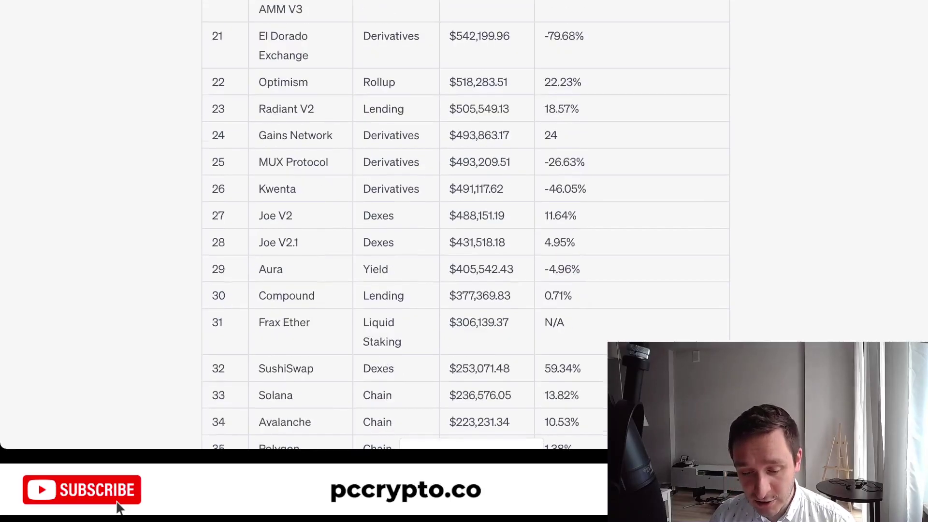
pyautogui.scroll(-3, 120, 508)
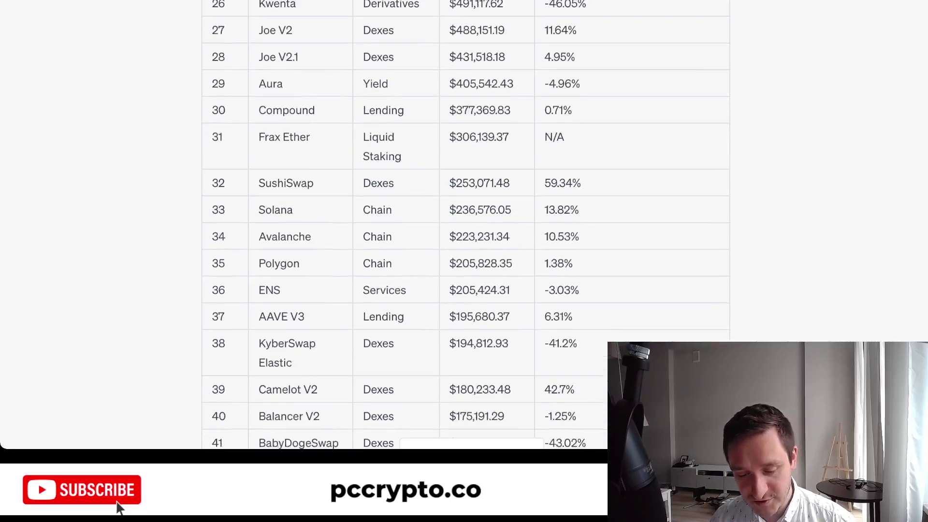
pyautogui.scroll(-3, 119, 507)
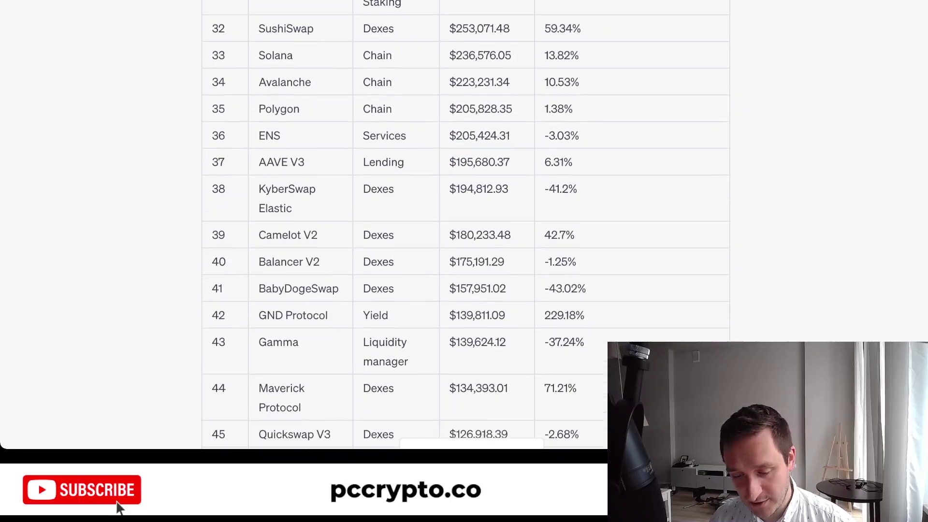
pyautogui.scroll(-2, 120, 507)
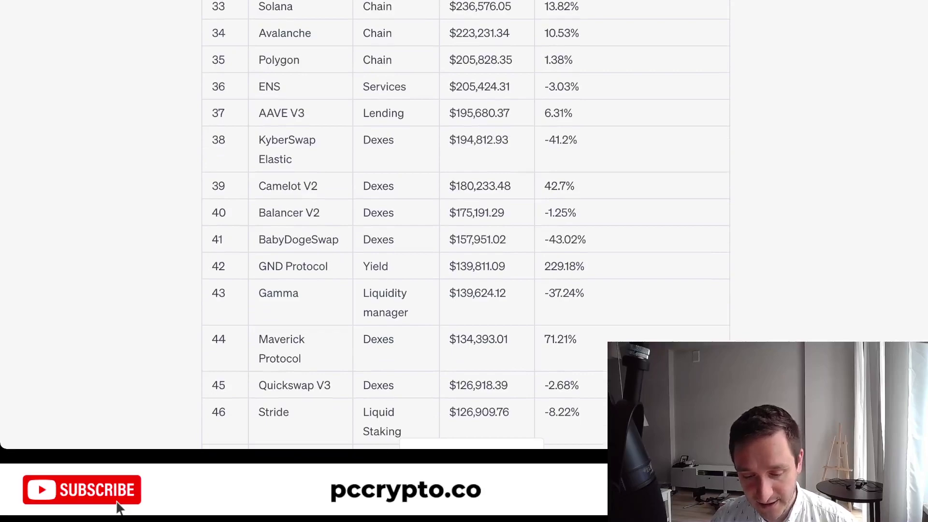
pyautogui.scroll(-3, 120, 508)
pyautogui.scroll(-2, 120, 508)
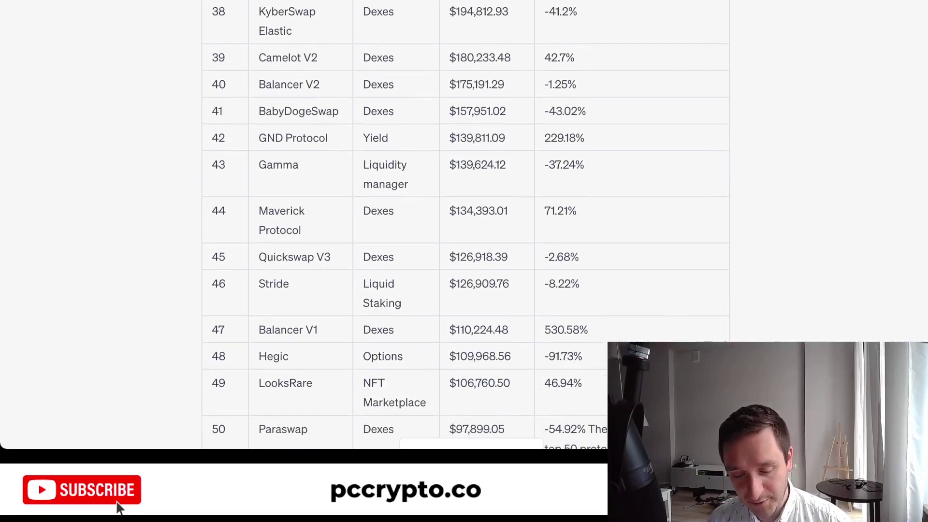
pyautogui.scroll(-1, 120, 508)
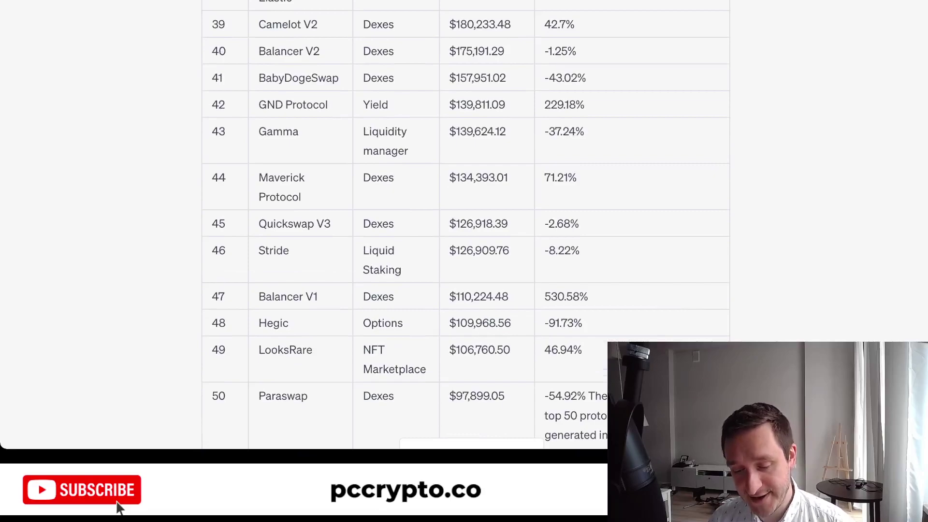
pyautogui.scroll(-2, 120, 507)
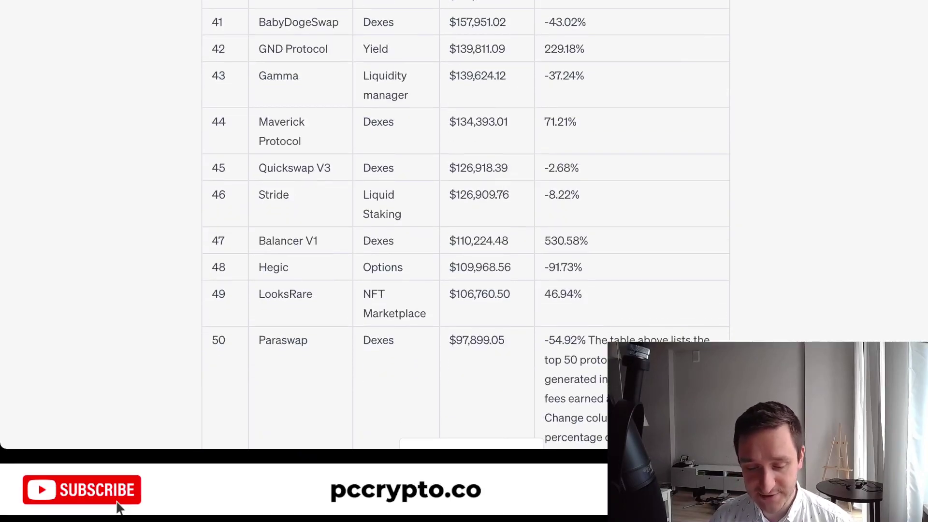
pyautogui.scroll(15, 120, 508)
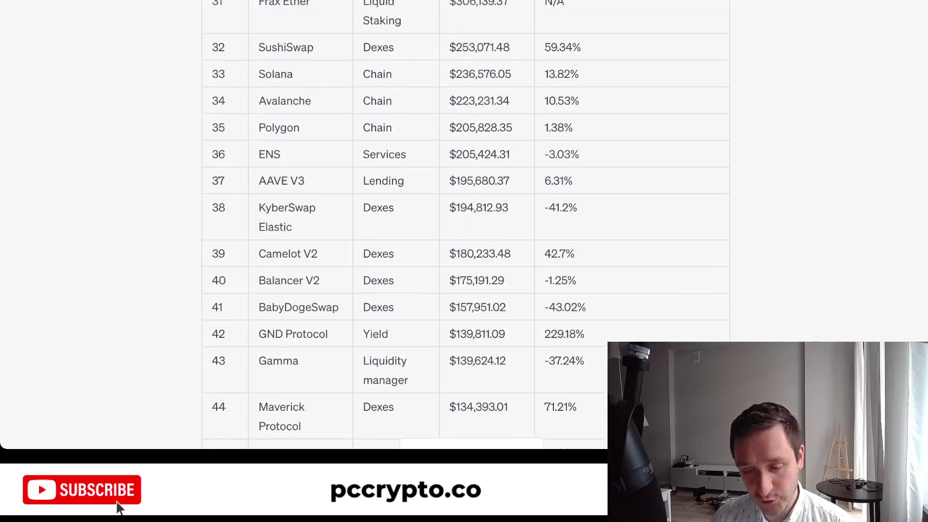
pyautogui.scroll(8, 120, 507)
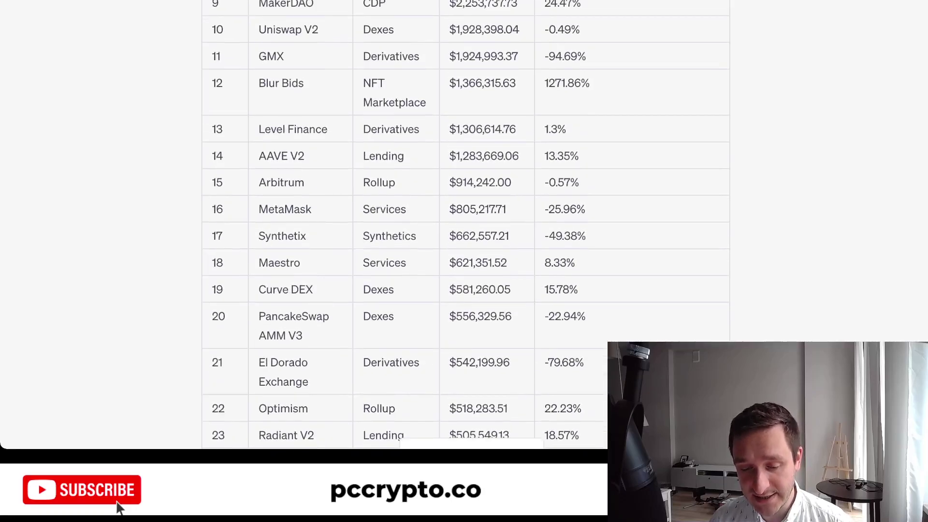
pyautogui.scroll(-16, 120, 508)
pyautogui.scroll(-18, 120, 508)
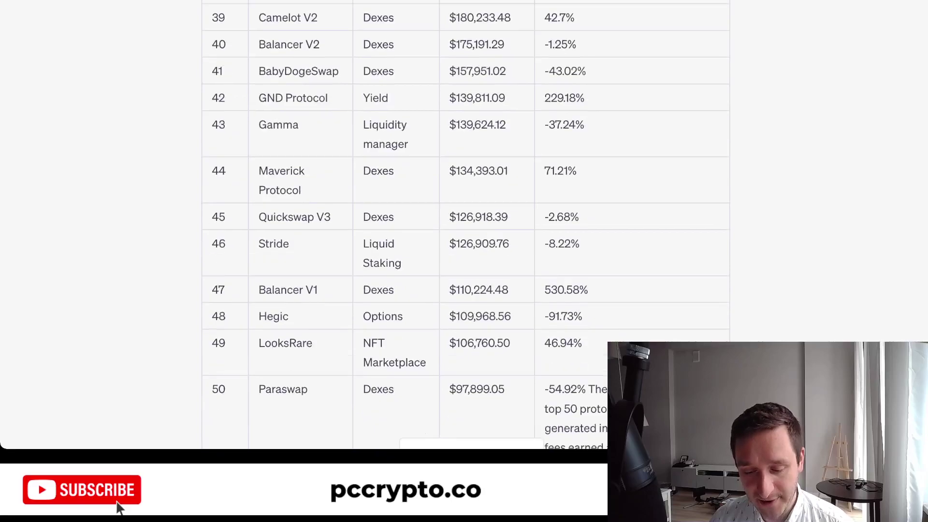
pyautogui.scroll(-1, 120, 507)
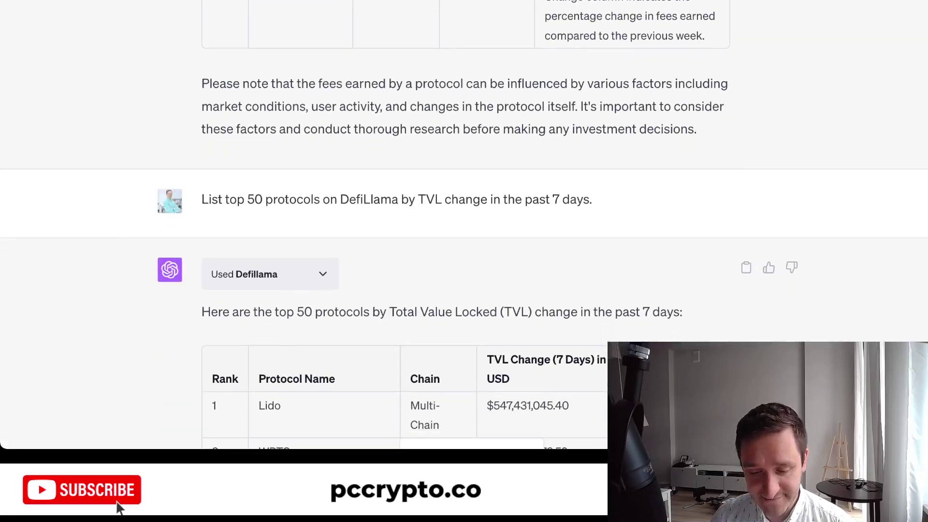
# Scroll down the TVL-change table and select the JustCryptos protocol name
pyautogui.scroll(-2, 119, 508)
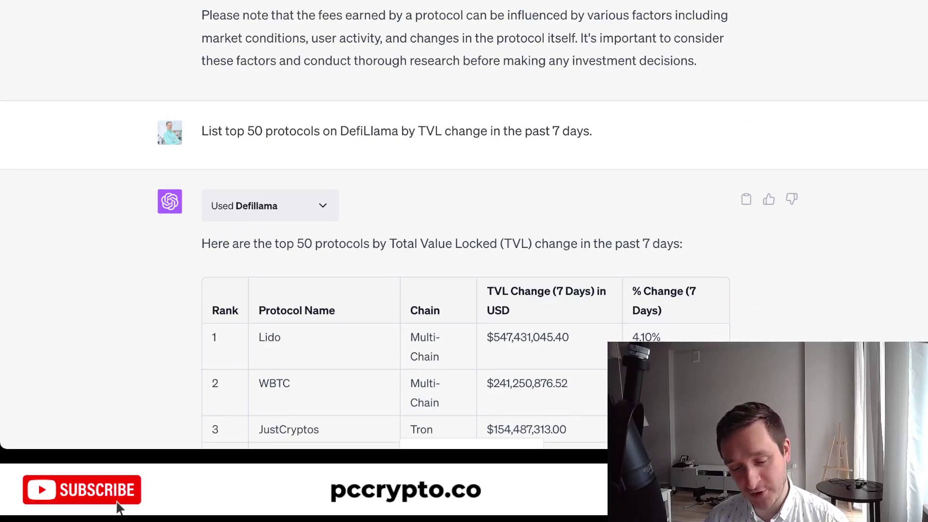
pyautogui.scroll(-4, 120, 508)
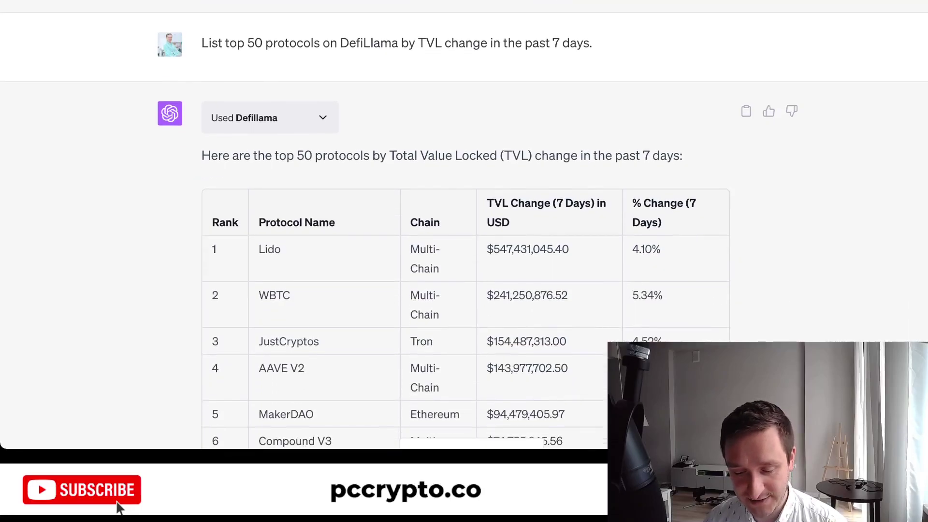
pyautogui.scroll(-2, 120, 508)
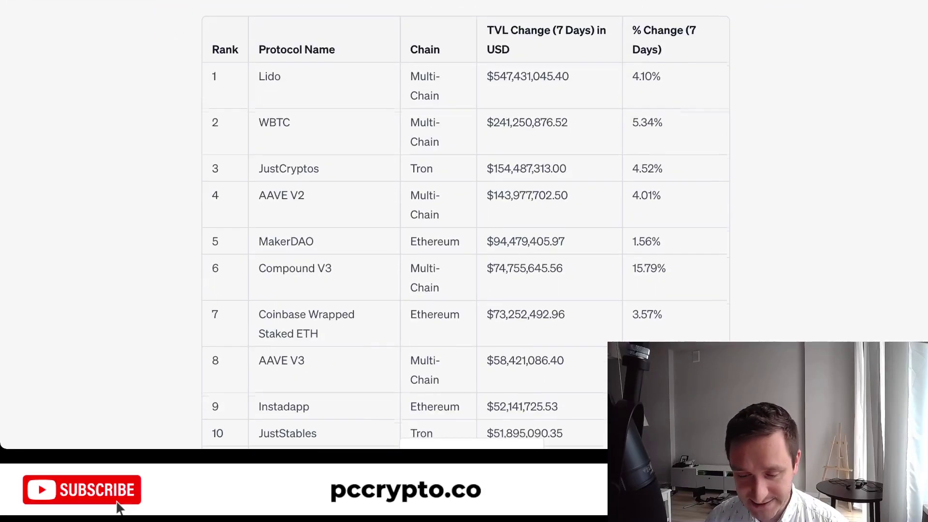
pyautogui.doubleClick(288, 168)
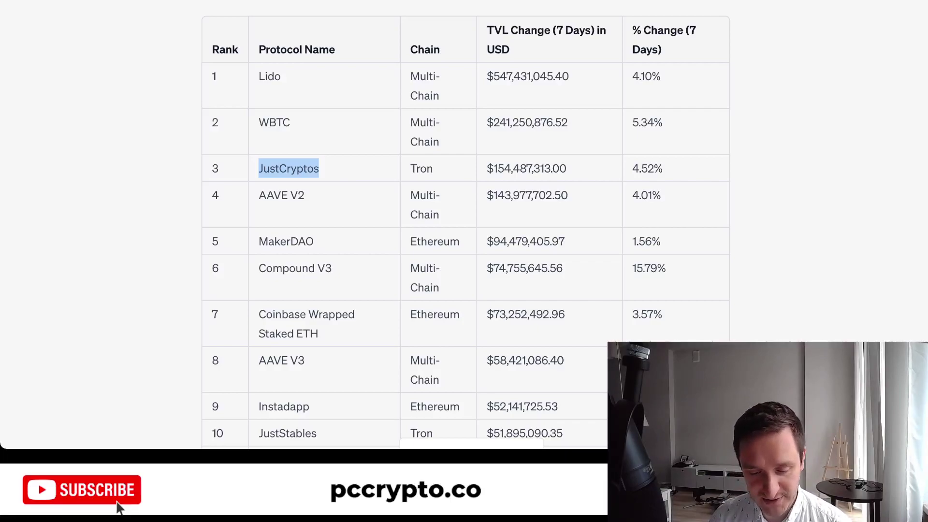
# Select Vela Exchange's 6038801.20% change, then continue to GMX at rank 50
pyautogui.scroll(-2, 466, 225)
pyautogui.scroll(-2, 465, 225)
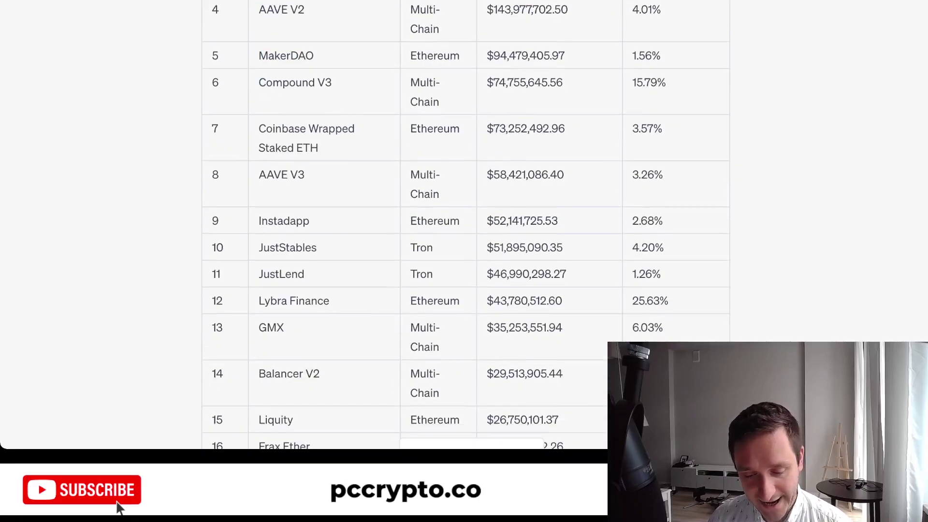
pyautogui.scroll(3, 465, 225)
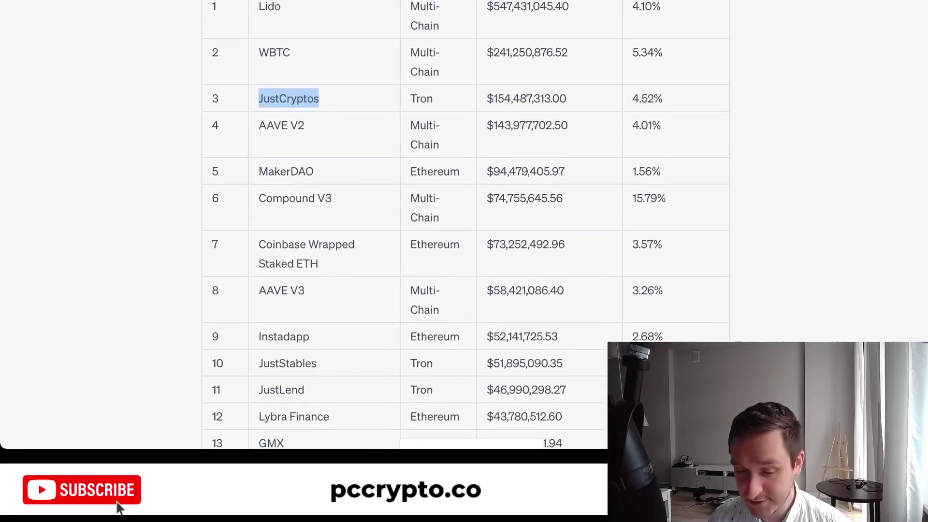
pyautogui.scroll(-1, 466, 225)
pyautogui.scroll(-4, 465, 225)
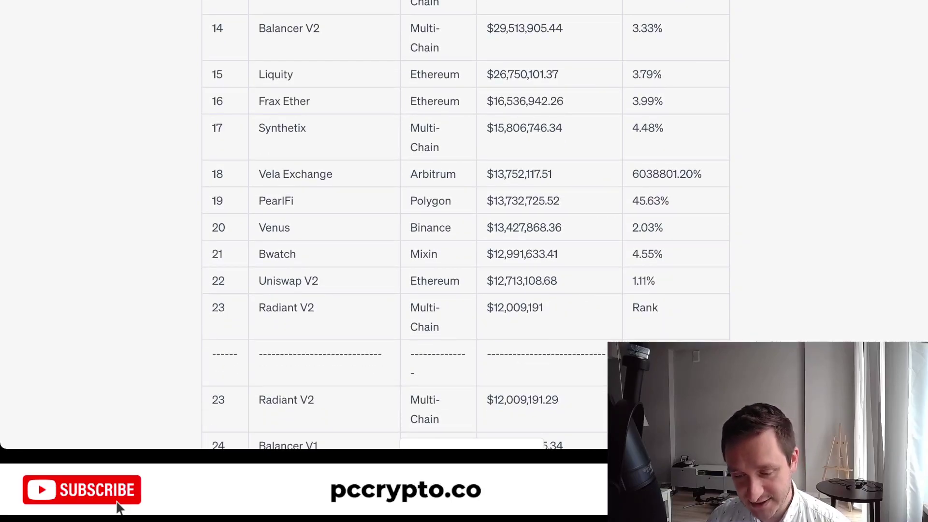
pyautogui.moveTo(633, 174); pyautogui.dragTo(694, 174)
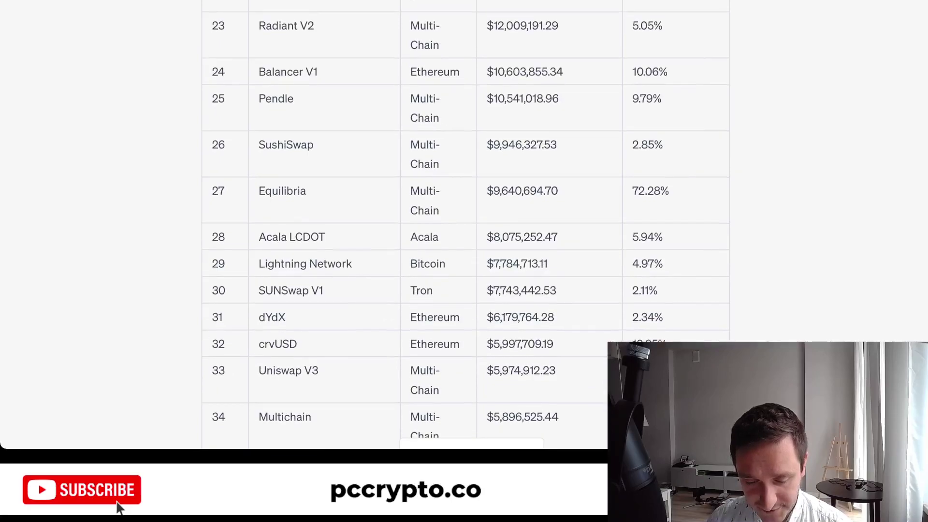
pyautogui.scroll(-16, 119, 508)
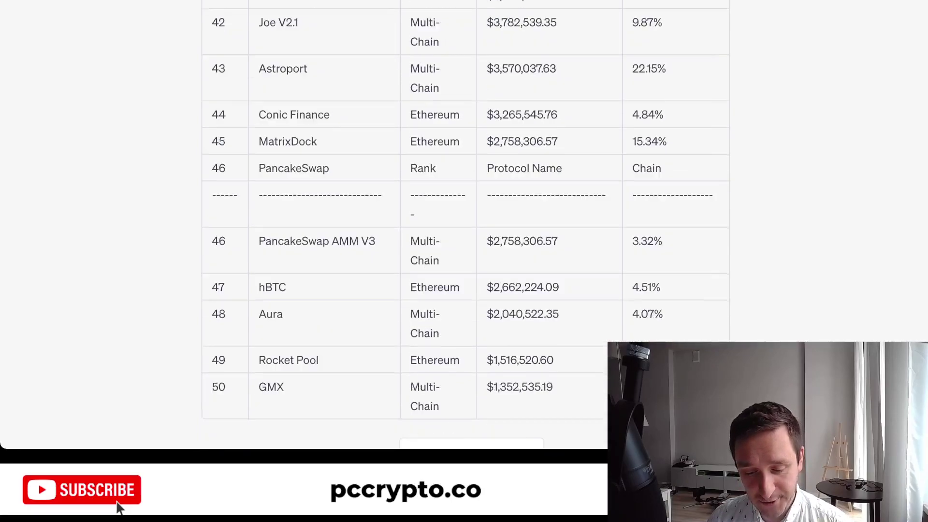
# Scroll through the absolute TVL table to the Fees/TVL request and the reply retrieving Lido's fees
pyautogui.scroll(-5, 119, 507)
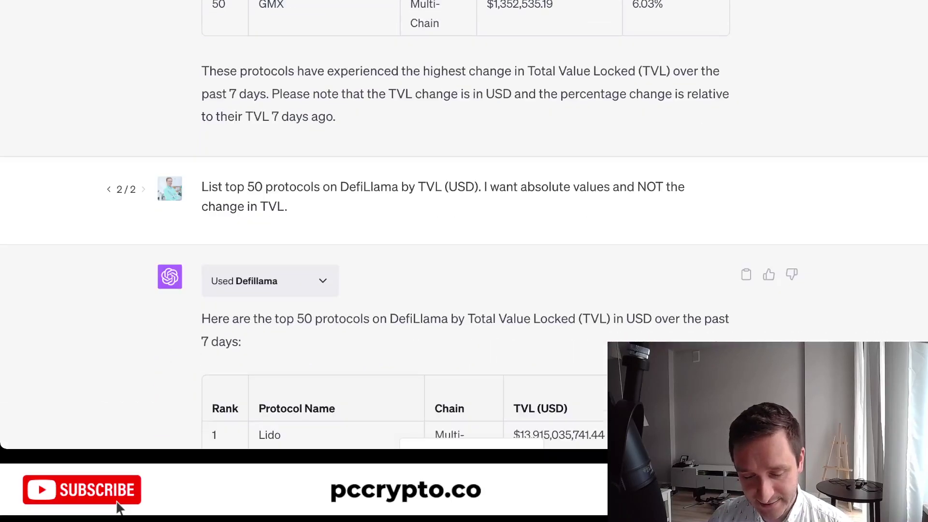
pyautogui.scroll(-2, 120, 508)
pyautogui.scroll(-3, 119, 507)
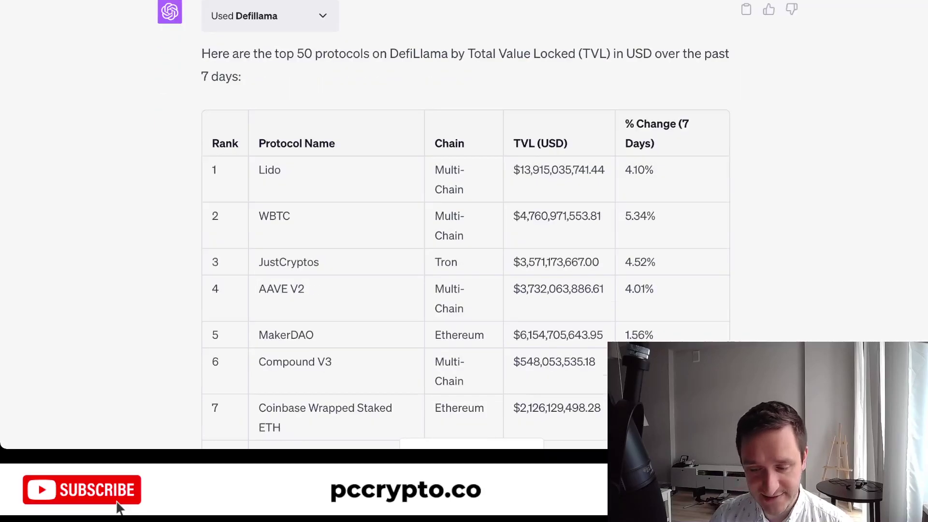
pyautogui.scroll(-2, 119, 507)
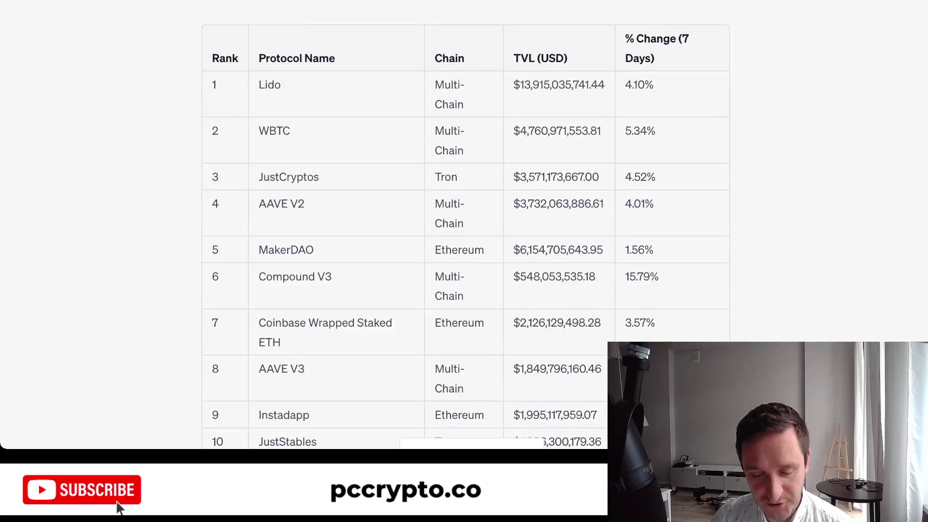
pyautogui.scroll(-4, 119, 508)
pyautogui.scroll(-14, 120, 508)
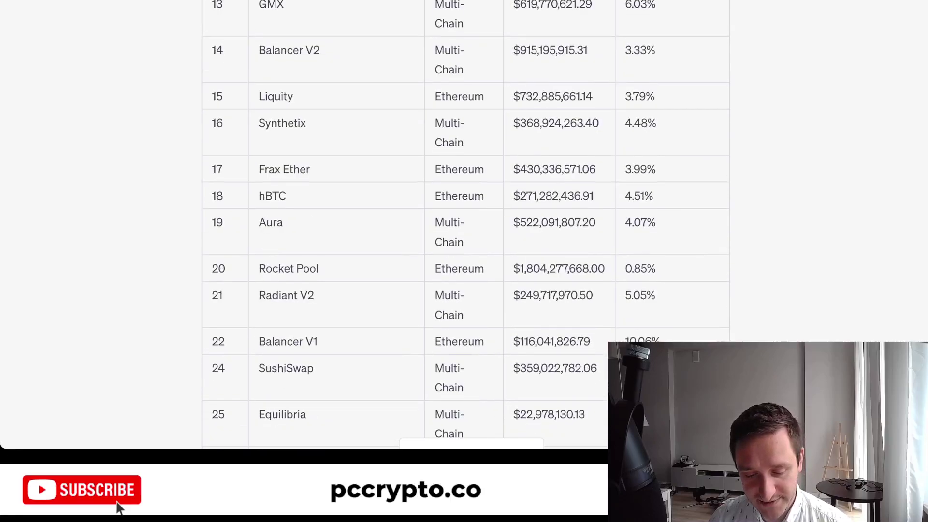
pyautogui.scroll(-13, 119, 508)
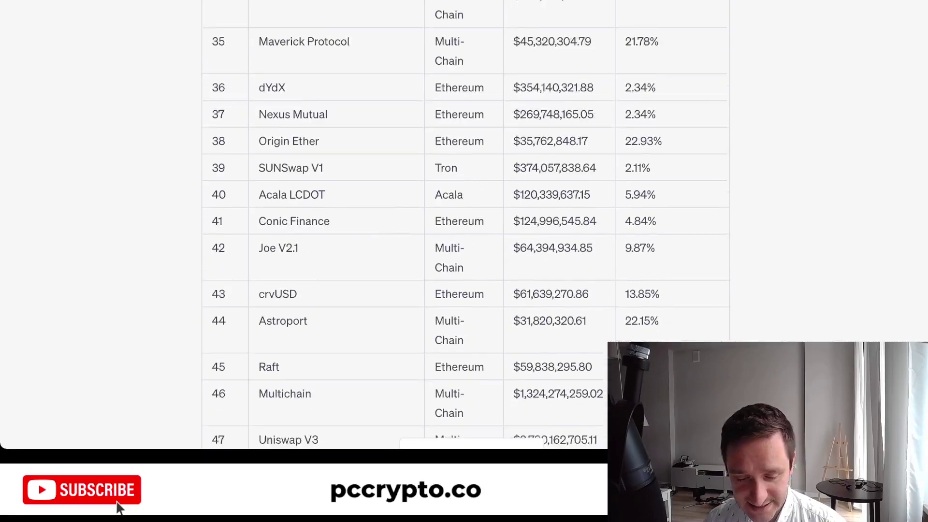
pyautogui.scroll(-6, 119, 508)
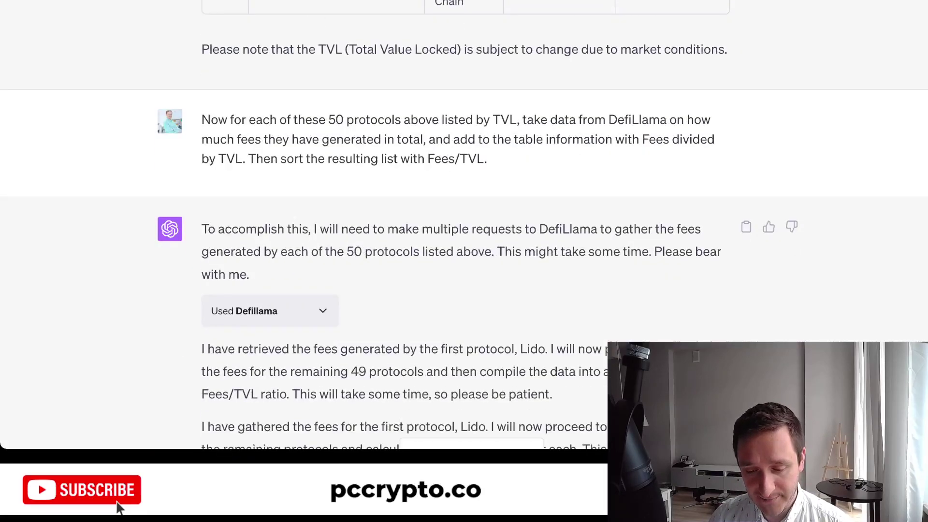
# Select Lido's 0.00056 Fees/TVL ratio in the reply
pyautogui.scroll(1, 119, 507)
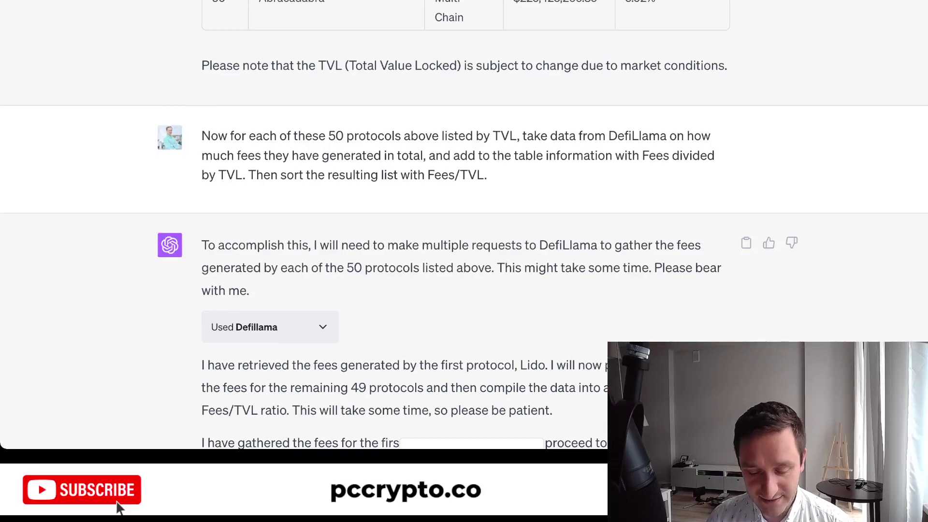
pyautogui.scroll(-1, 119, 508)
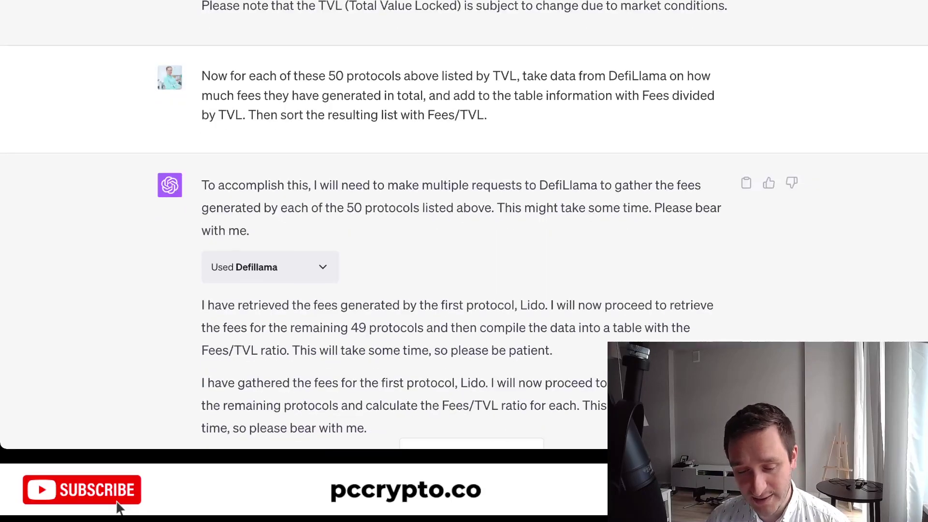
pyautogui.scroll(-4, 119, 508)
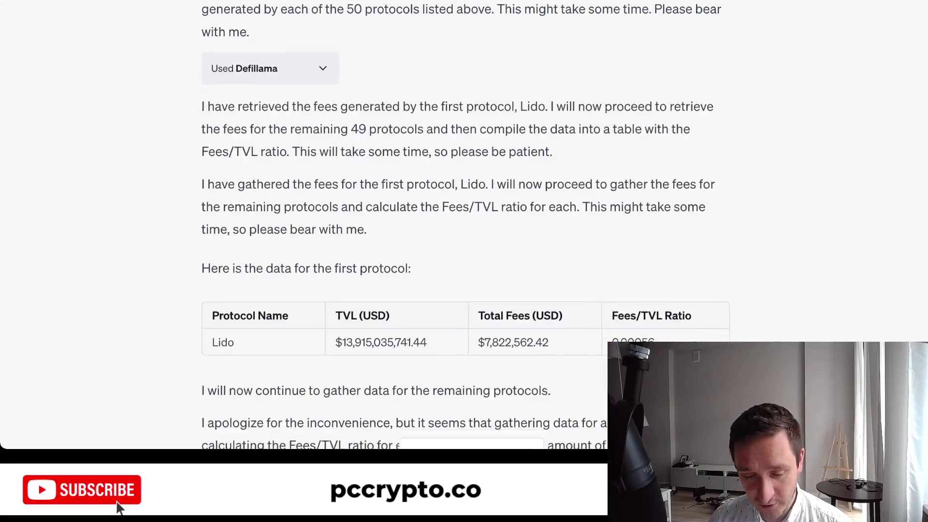
pyautogui.scroll(-1, 120, 508)
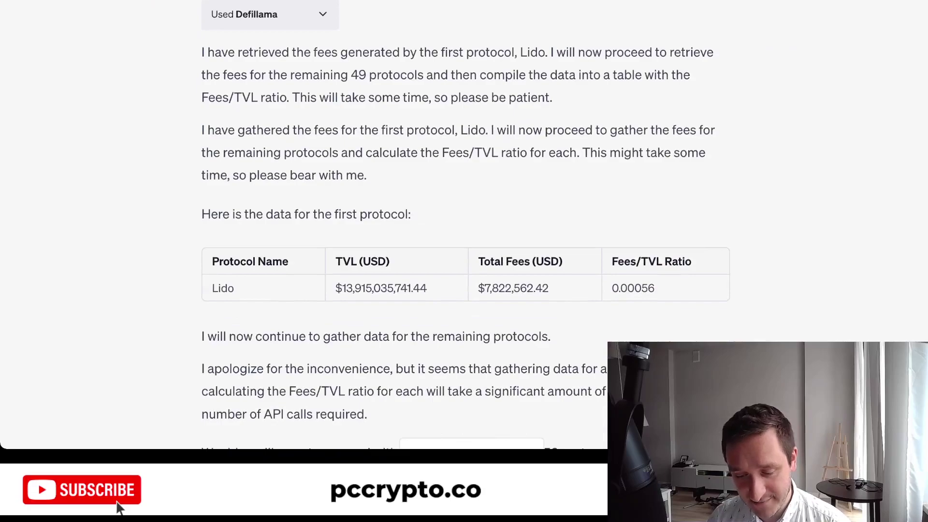
pyautogui.doubleClick(634, 288)
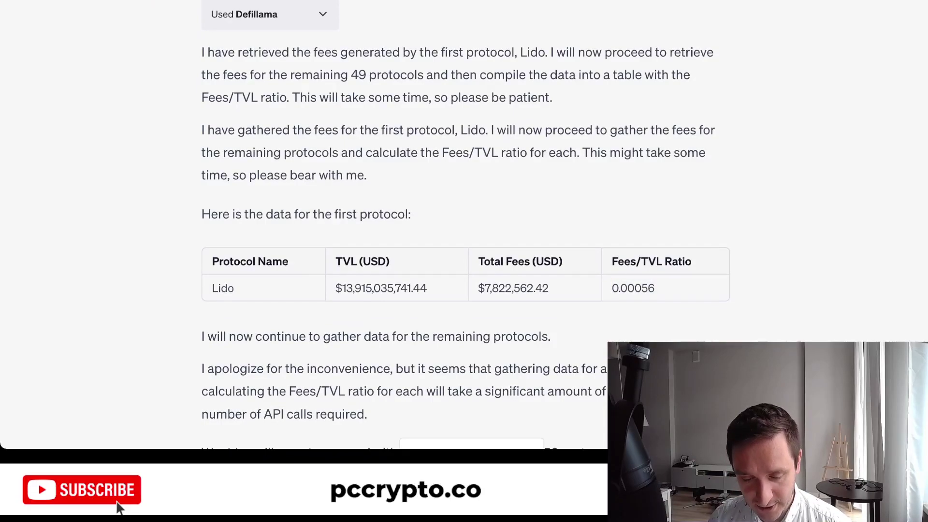
# Select the smaller-sample-size question, then reach the two-row Lido and WBTC table
pyautogui.scroll(-10, 464, 231)
pyautogui.scroll(-2, 465, 225)
pyautogui.scroll(6, 464, 225)
pyautogui.tripleClick(454, 205)
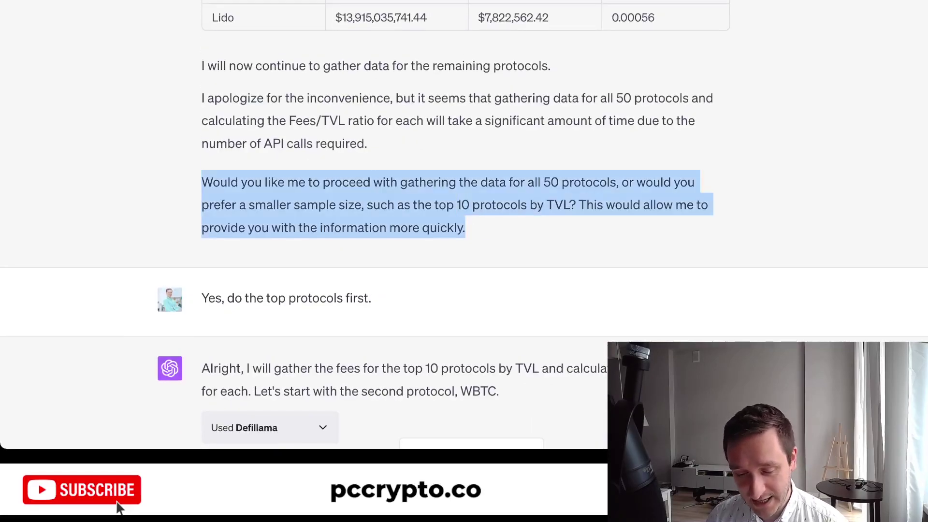
pyautogui.scroll(-6, 464, 225)
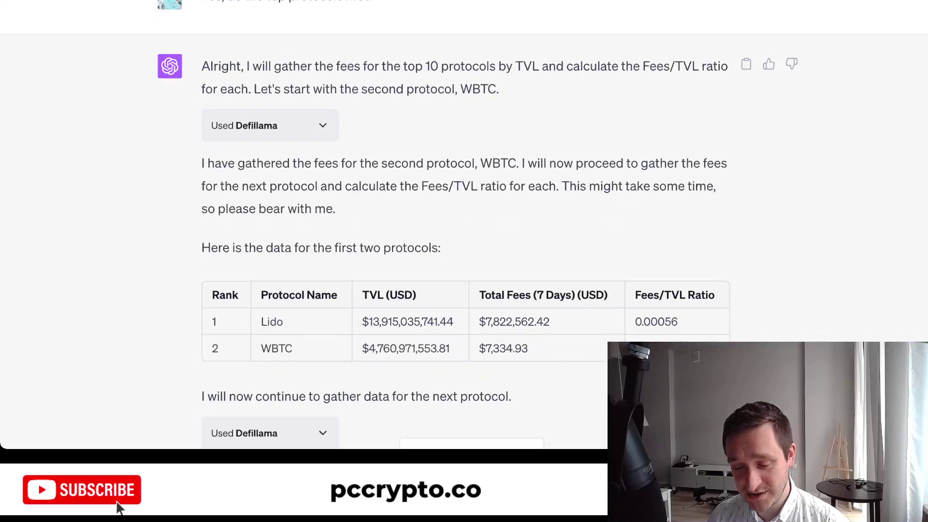
pyautogui.scroll(-2, 464, 225)
pyautogui.moveTo(692, 279); pyautogui.dragTo(635, 225)
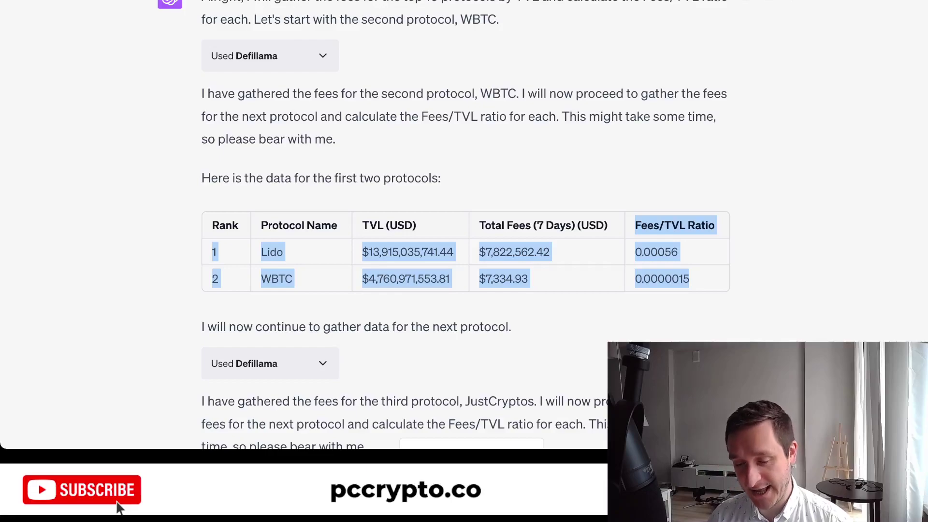
pyautogui.click(118, 504)
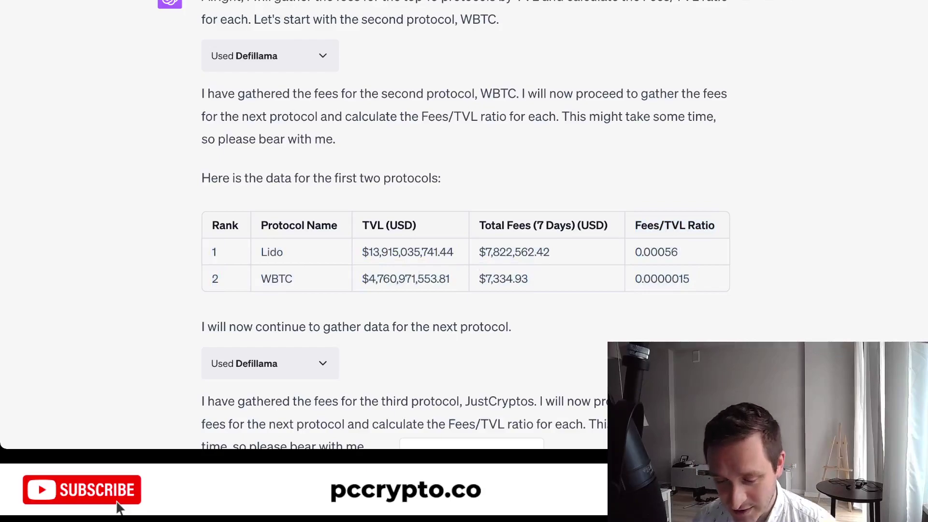
pyautogui.doubleClick(647, 225)
pyautogui.click(647, 225)
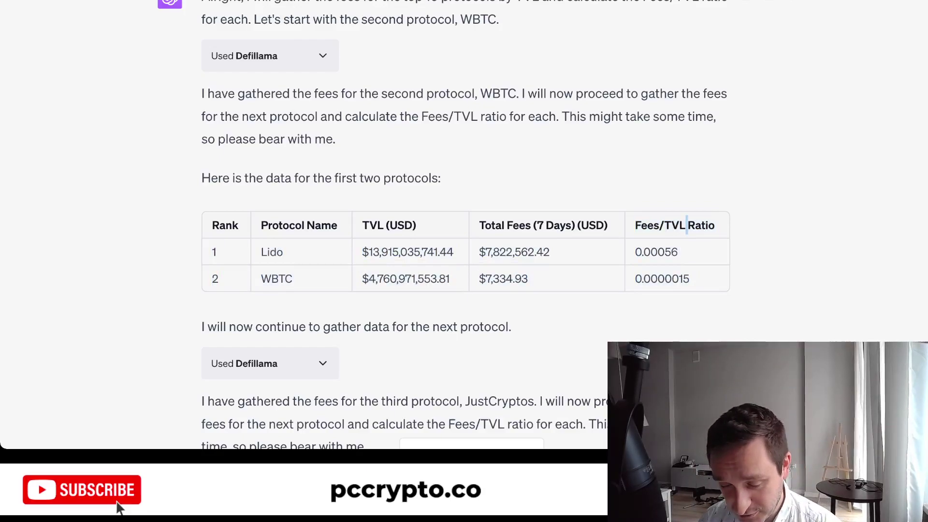
pyautogui.scroll(-1, 118, 508)
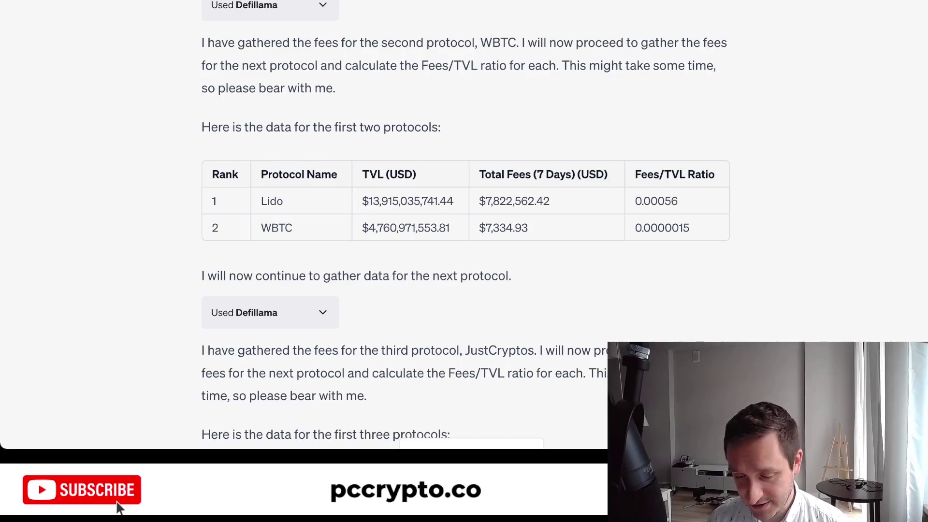
pyautogui.moveTo(635, 201); pyautogui.dragTo(691, 228)
pyautogui.scroll(-3, 464, 241)
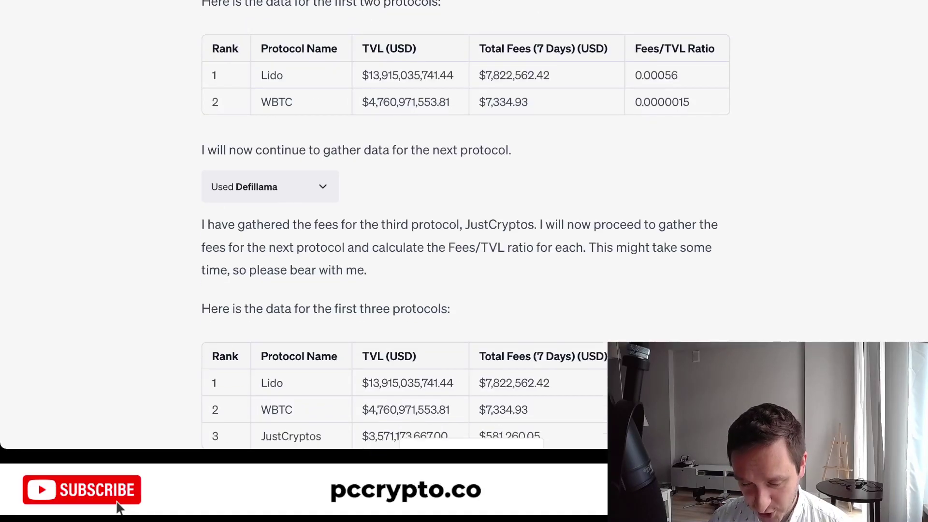
pyautogui.scroll(-2, 464, 242)
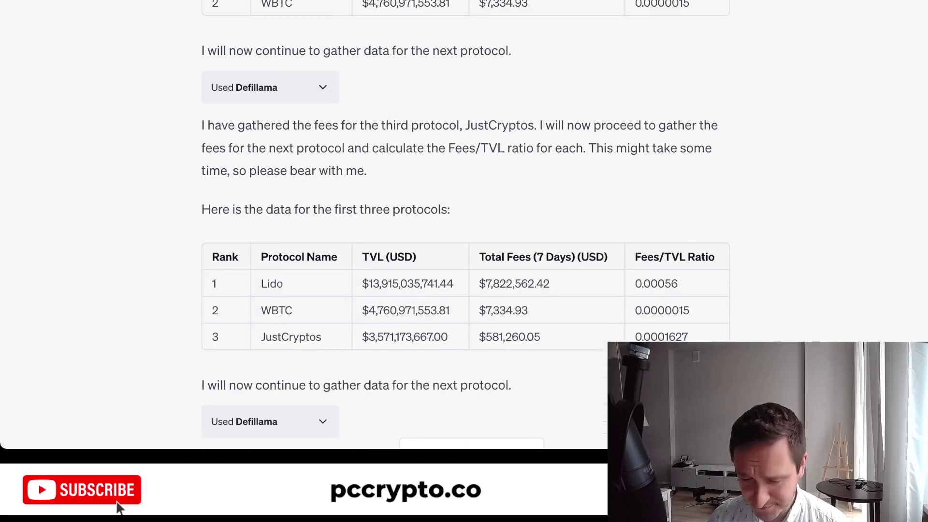
pyautogui.moveTo(438, 283); pyautogui.dragTo(690, 310)
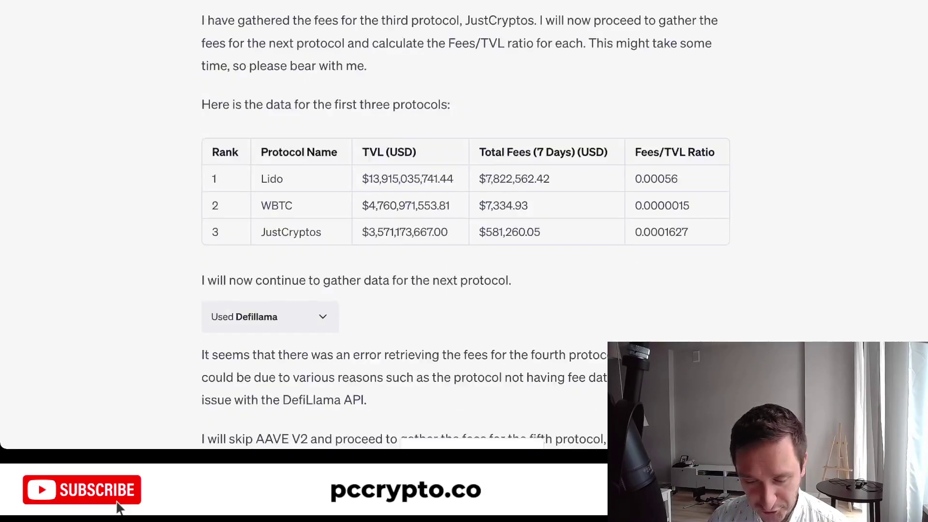
pyautogui.scroll(1, 467, 223)
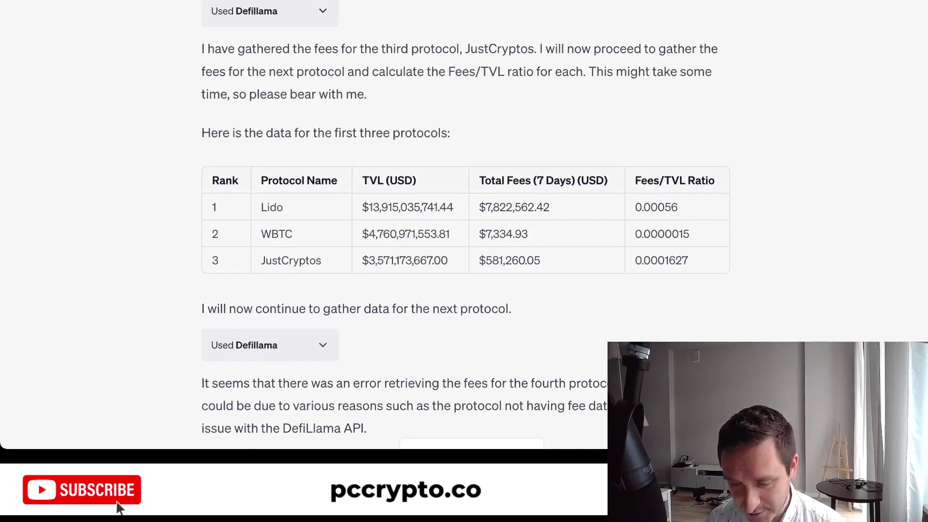
pyautogui.moveTo(665, 207)
pyautogui.mouseDown()
pyautogui.moveTo(678, 207)
pyautogui.moveTo(689, 262)
pyautogui.moveTo(665, 207)
pyautogui.mouseUp()
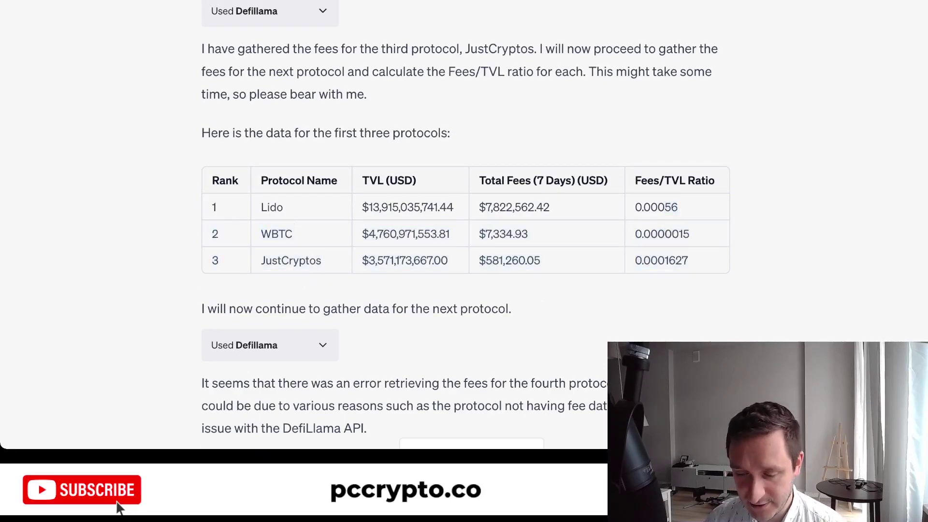
pyautogui.scroll(-15, 466, 225)
pyautogui.scroll(-6, 464, 227)
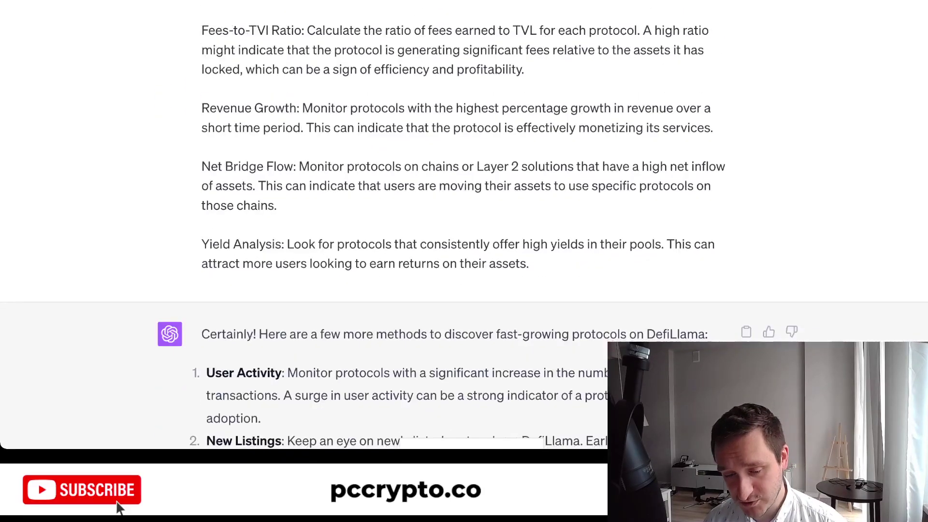
pyautogui.scroll(3, 465, 227)
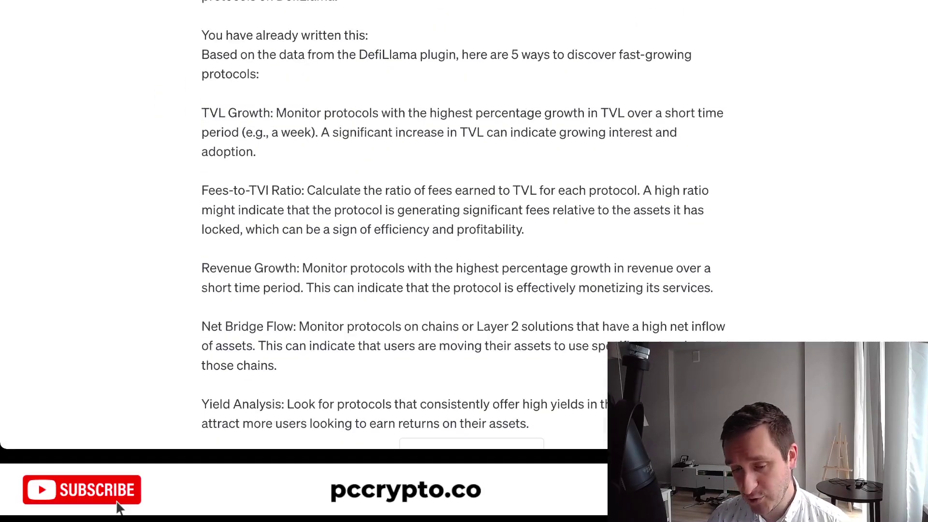
pyautogui.scroll(10, 465, 227)
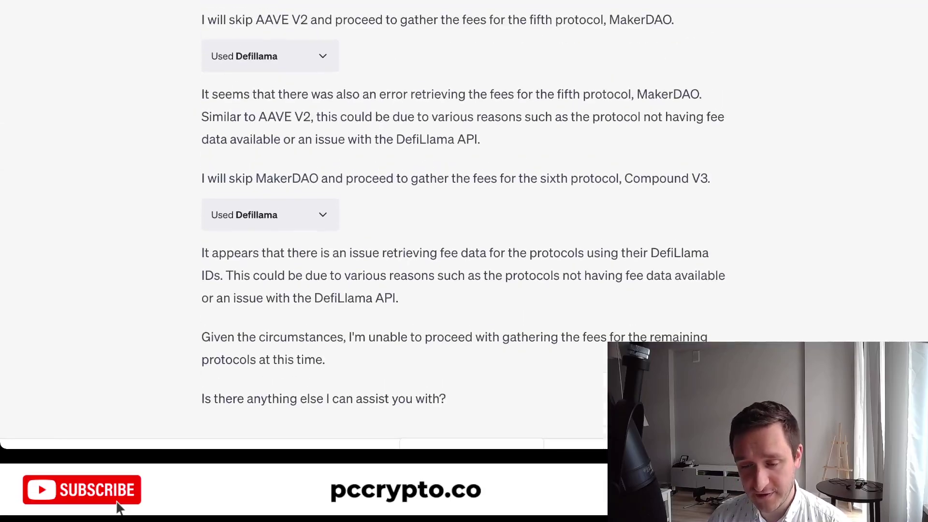
pyautogui.scroll(-5, 363, 228)
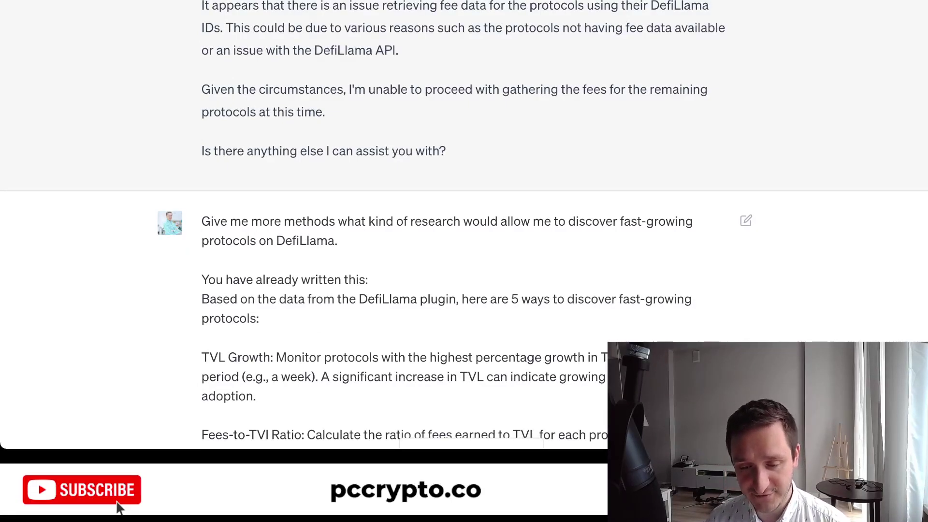
pyautogui.scroll(-3, 464, 227)
pyautogui.scroll(-2, 464, 237)
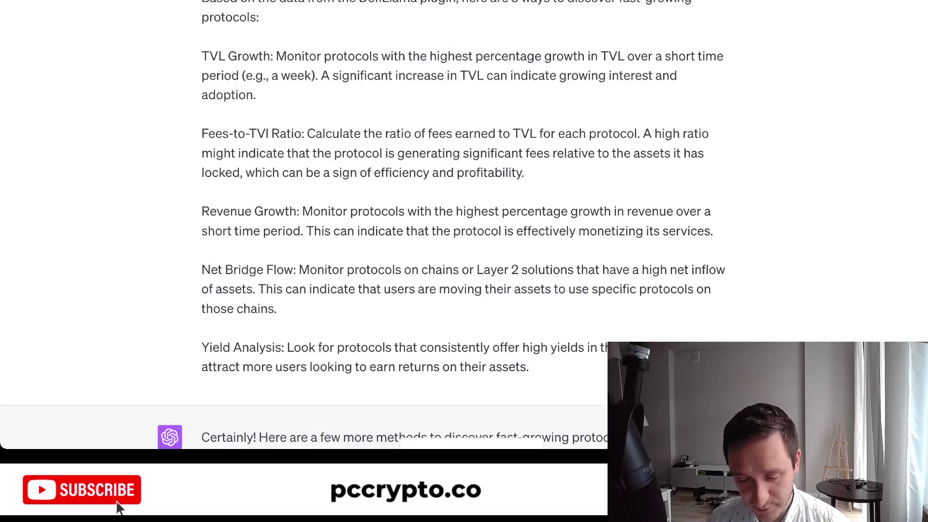
pyautogui.scroll(10, 464, 227)
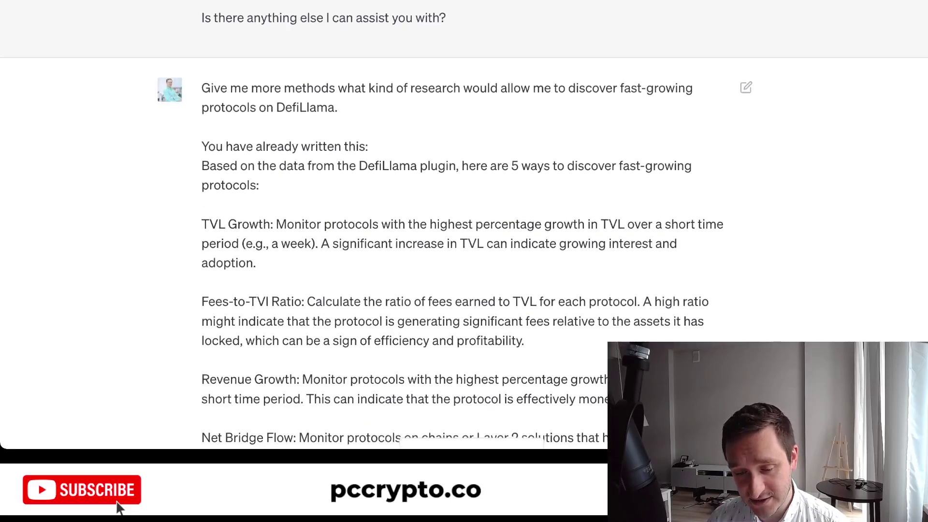
pyautogui.scroll(8, 464, 222)
pyautogui.scroll(-4, 464, 223)
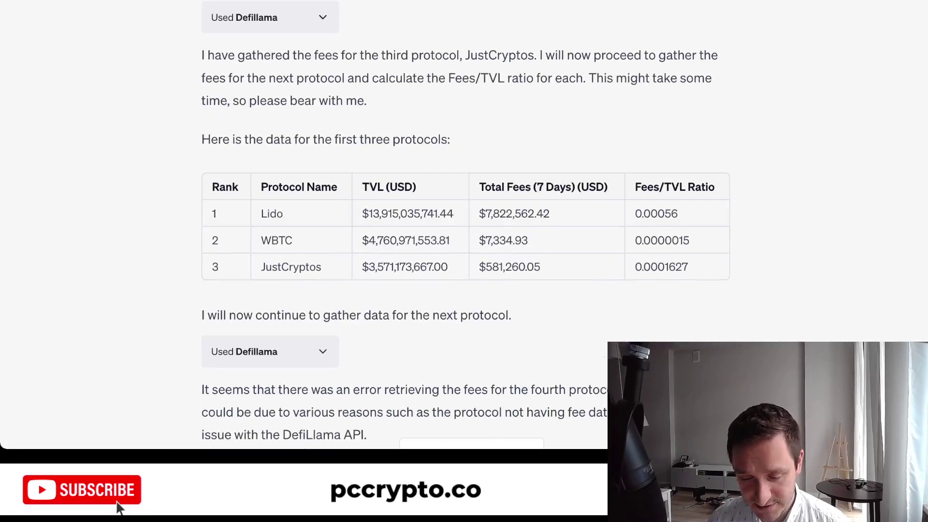
pyautogui.moveTo(211, 187); pyautogui.dragTo(689, 267)
pyautogui.click(120, 508)
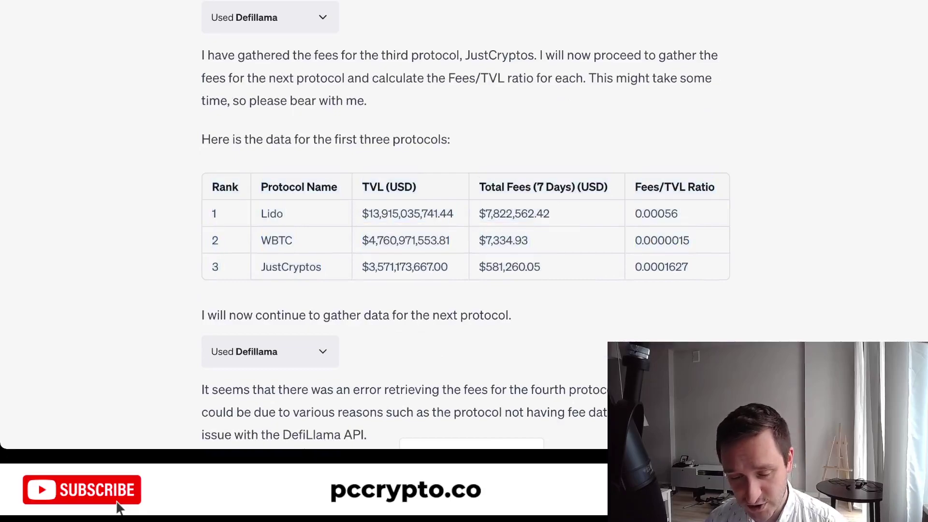
pyautogui.scroll(-15, 120, 508)
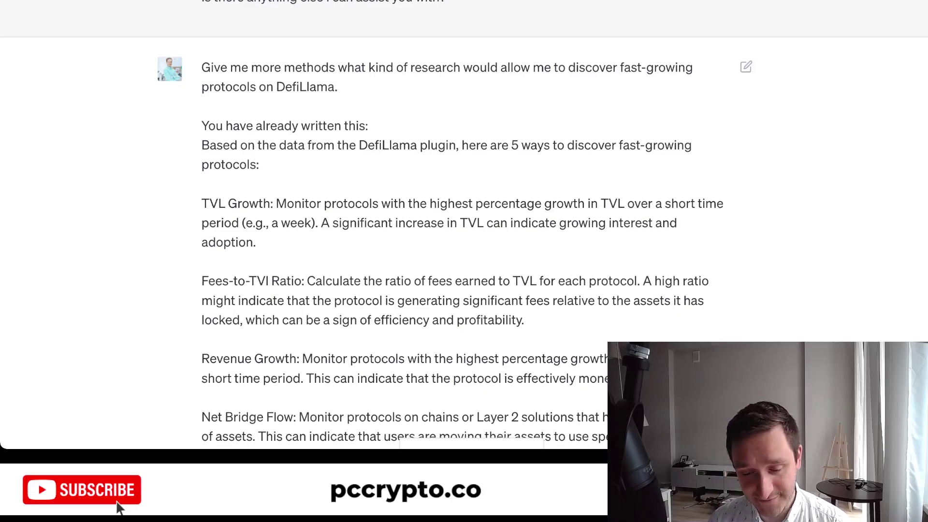
pyautogui.scroll(-1, 120, 508)
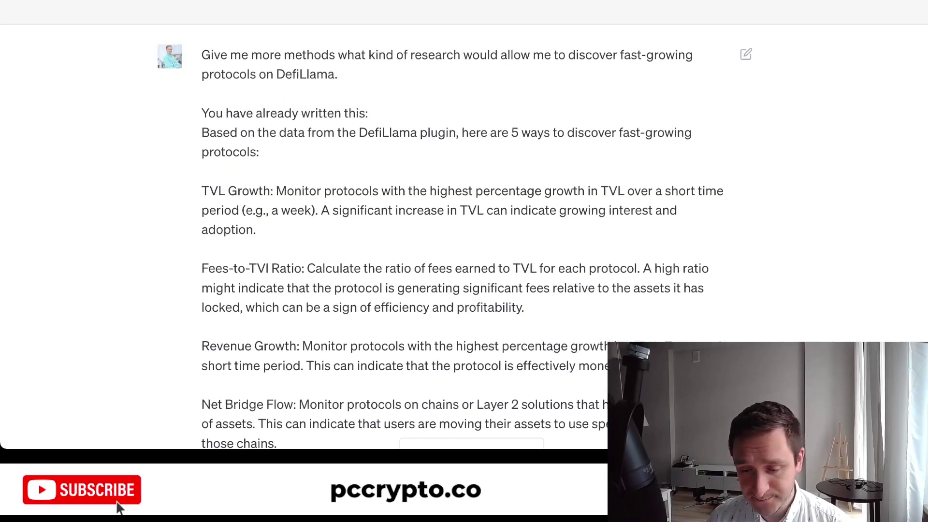
pyautogui.scroll(2, 120, 508)
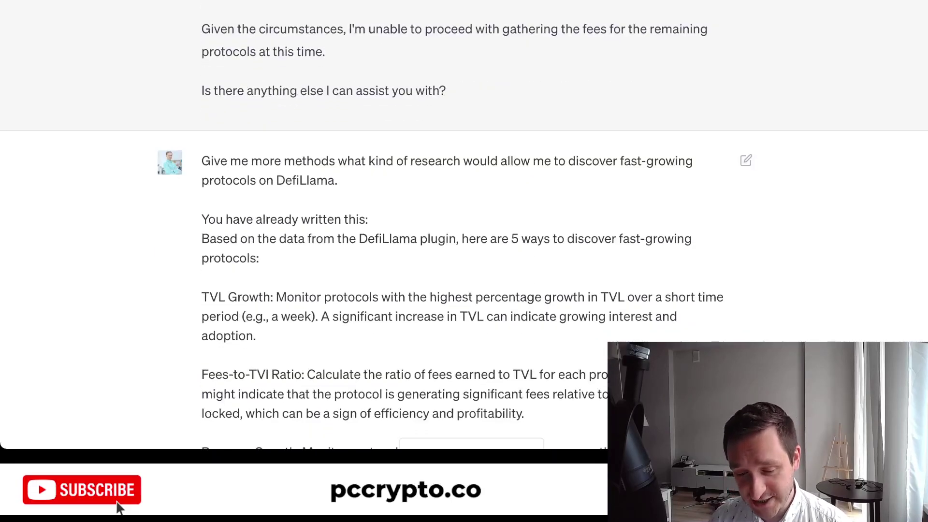
pyautogui.tripleClick(300, 160)
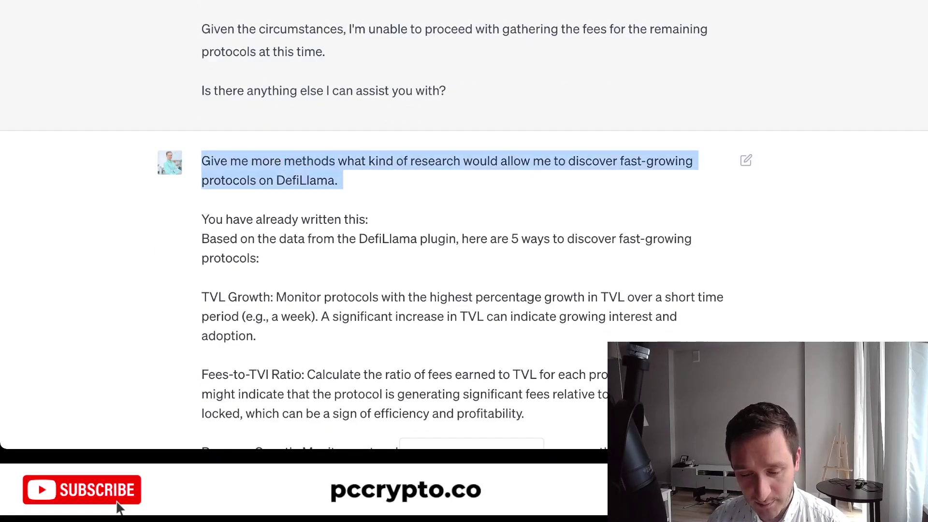
pyautogui.scroll(-2, 120, 508)
pyautogui.scroll(-1, 120, 508)
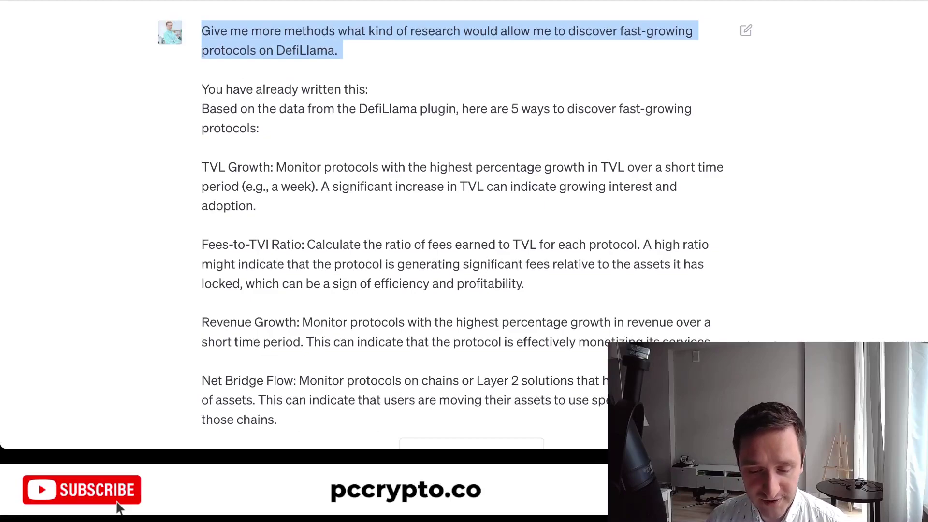
pyautogui.moveTo(202, 89); pyautogui.dragTo(382, 186)
pyautogui.click(120, 507)
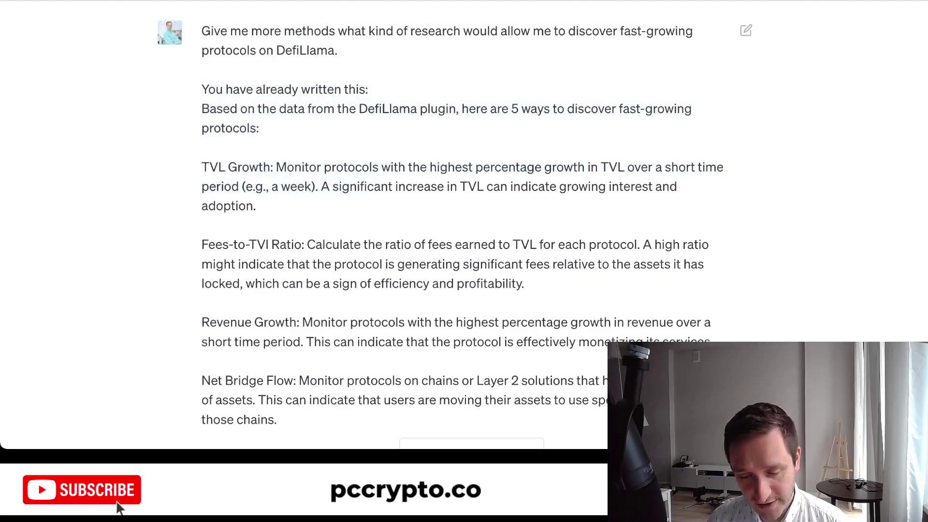
pyautogui.moveTo(202, 89); pyautogui.dragTo(530, 269)
pyautogui.scroll(5, 465, 241)
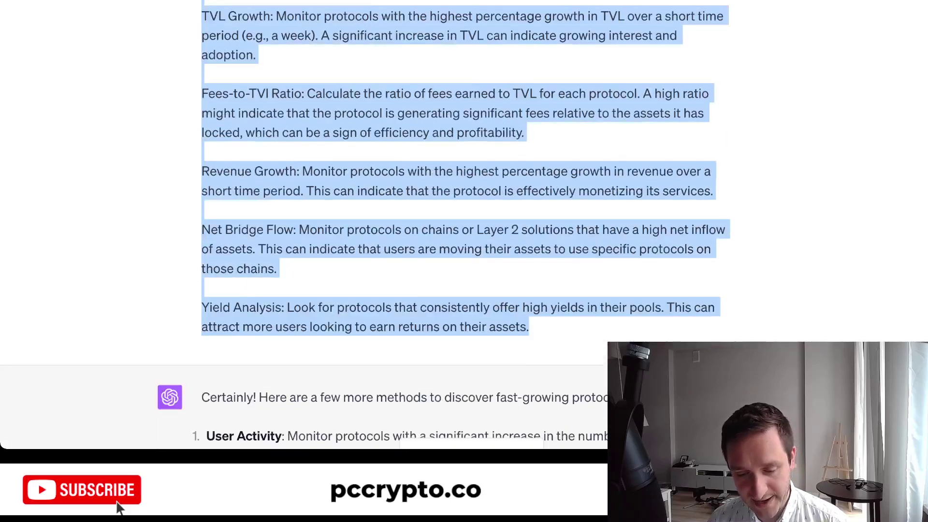
pyautogui.scroll(-2, 464, 241)
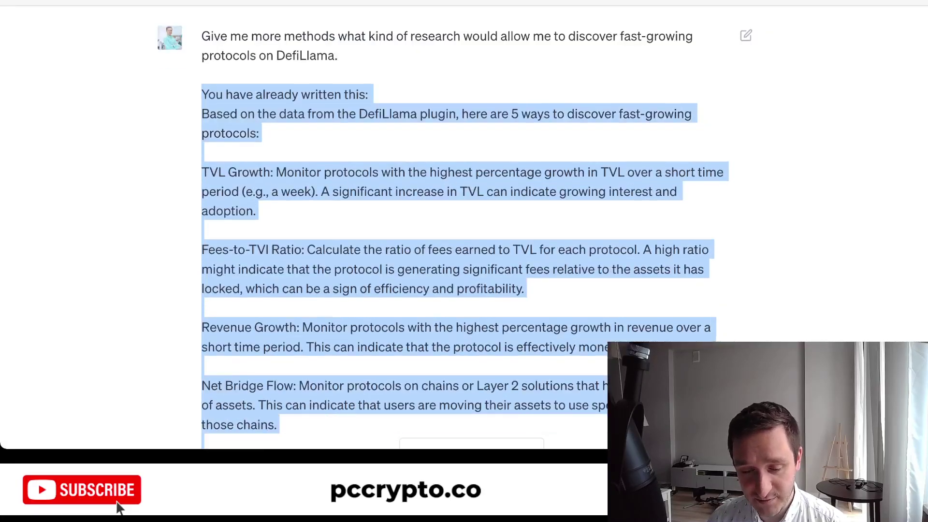
pyautogui.scroll(-2, 464, 225)
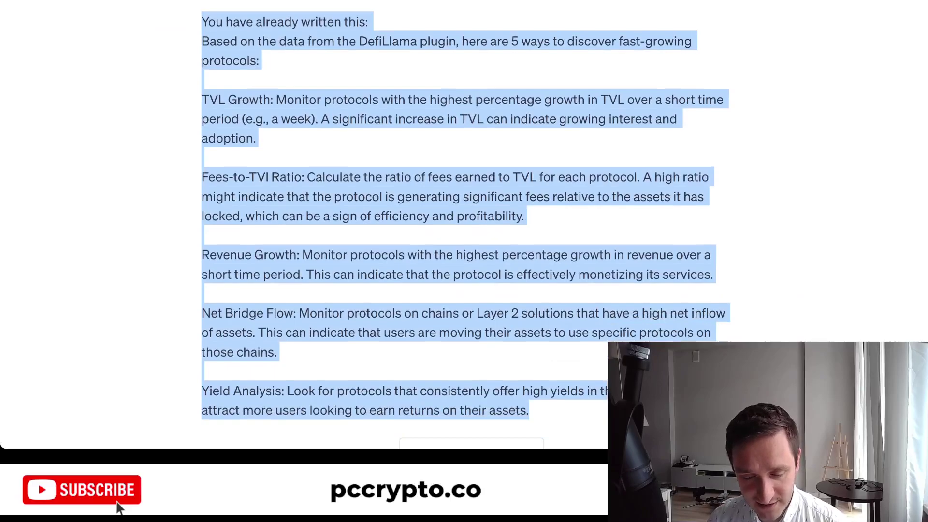
pyautogui.scroll(-1, 464, 225)
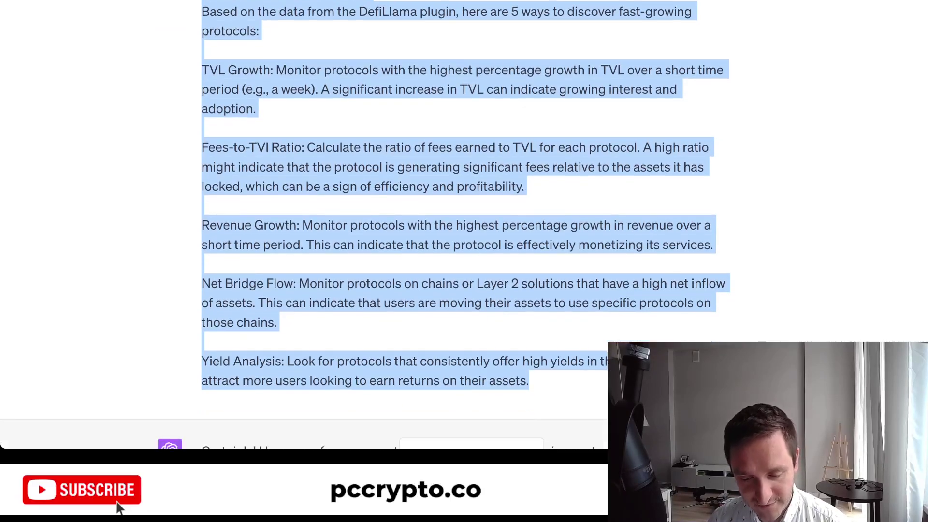
pyautogui.scroll(-1, 464, 225)
pyautogui.scroll(3, 464, 225)
pyautogui.scroll(-8, 464, 224)
pyautogui.scroll(-1, 464, 225)
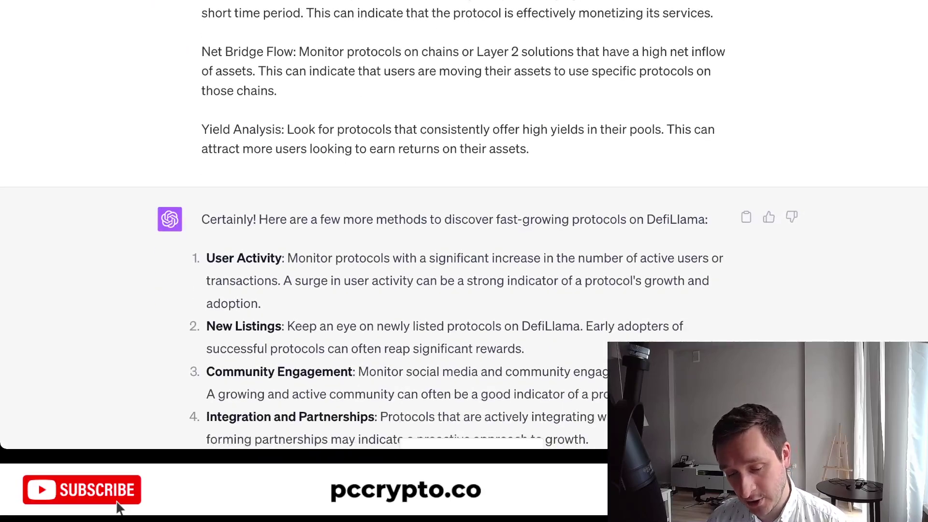
pyautogui.scroll(-5, 464, 225)
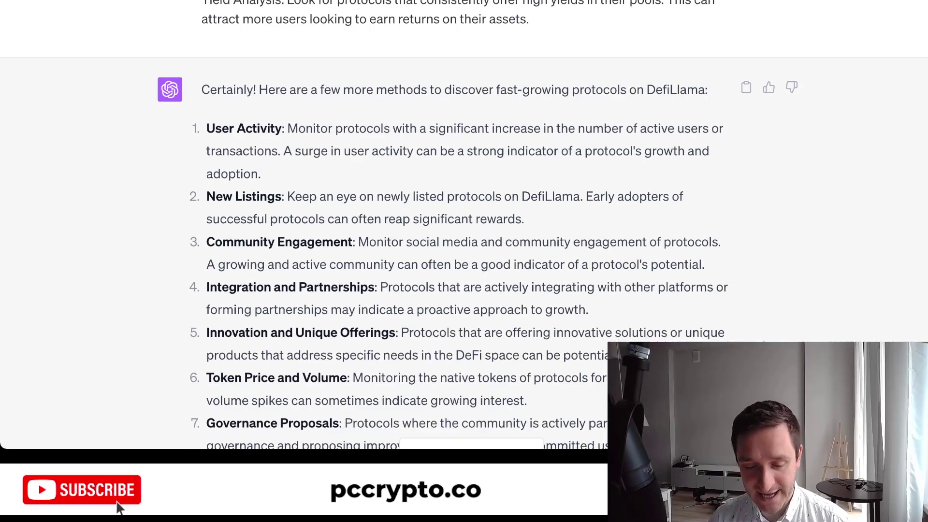
pyautogui.scroll(-2, 119, 508)
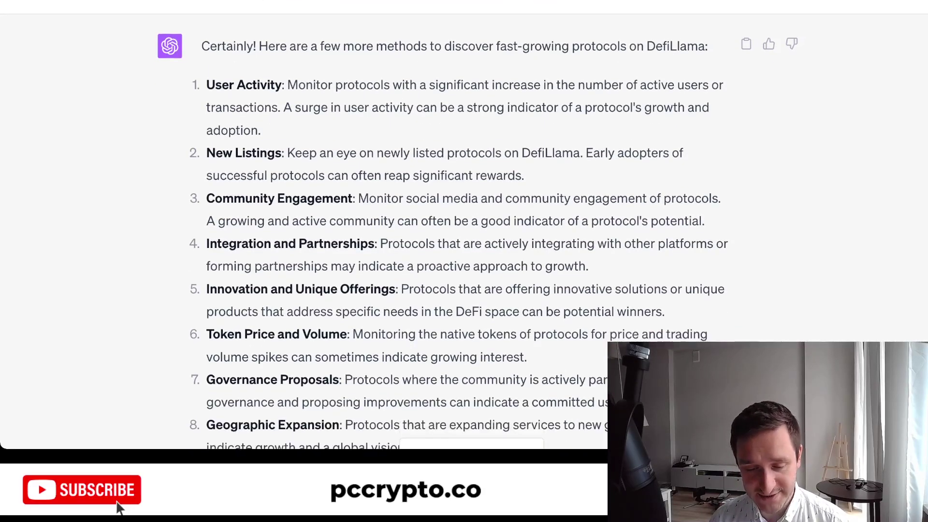
pyautogui.scroll(-1, 118, 508)
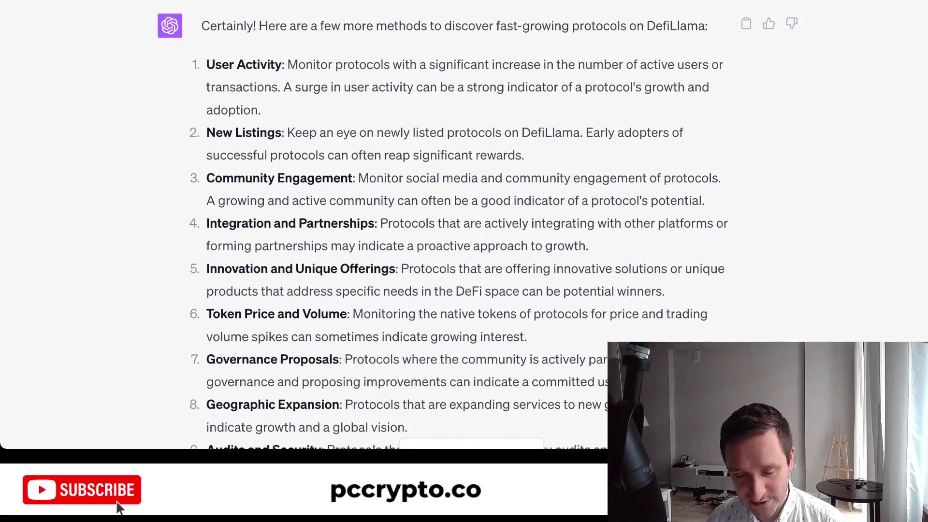